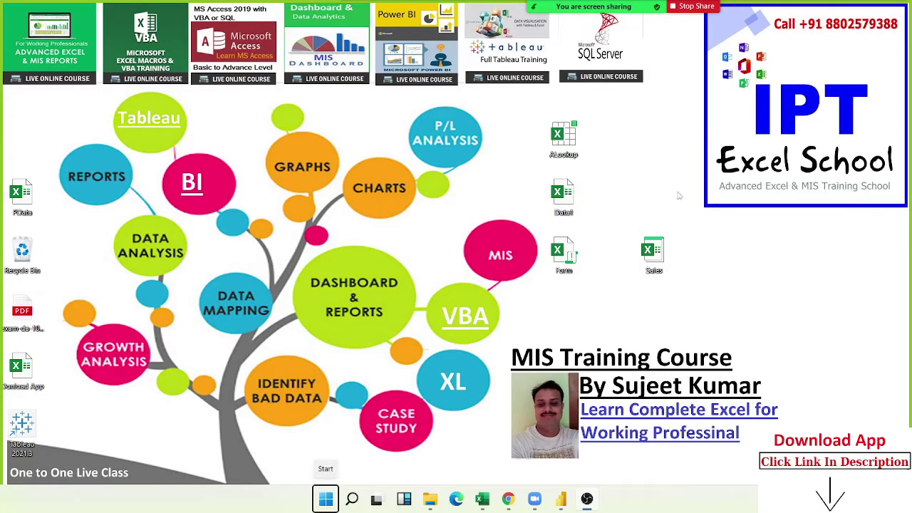
Step: Bring the Power BI Desktop window with the untitled Sheet1 report to the front
left_click(561, 500)
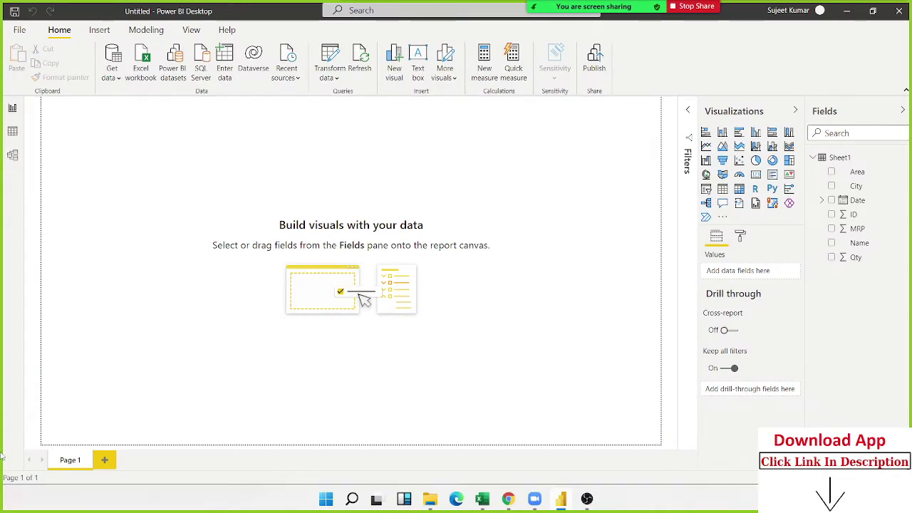
Step: Switch to Data view to display all 796 rows of the Sheet1 table
left_click(12, 133)
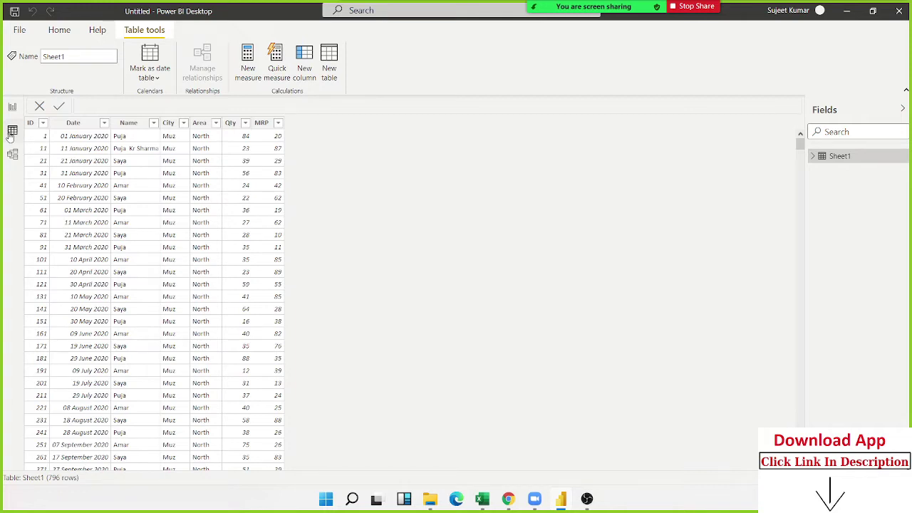
Step: Inspect the Qty, MRP and Name column data types, then return to the Report view
left_click(242, 125)
left_click(260, 123)
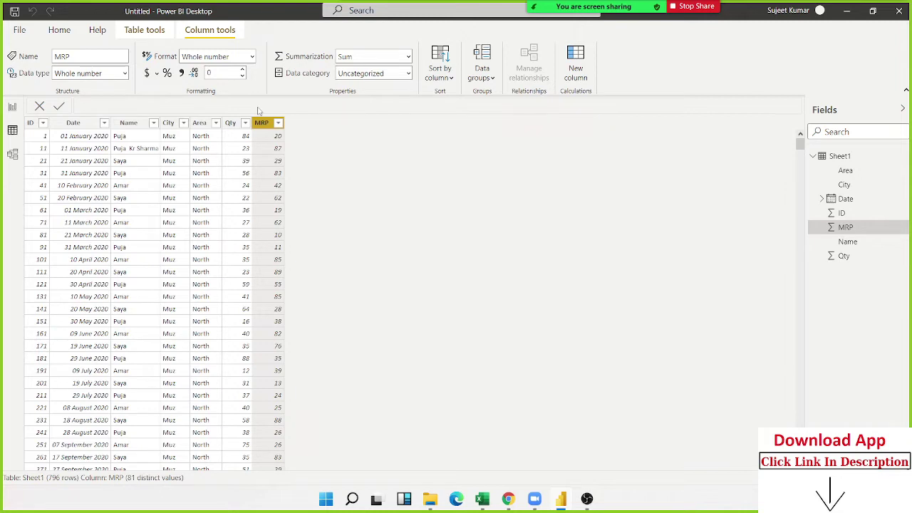
left_click(130, 142)
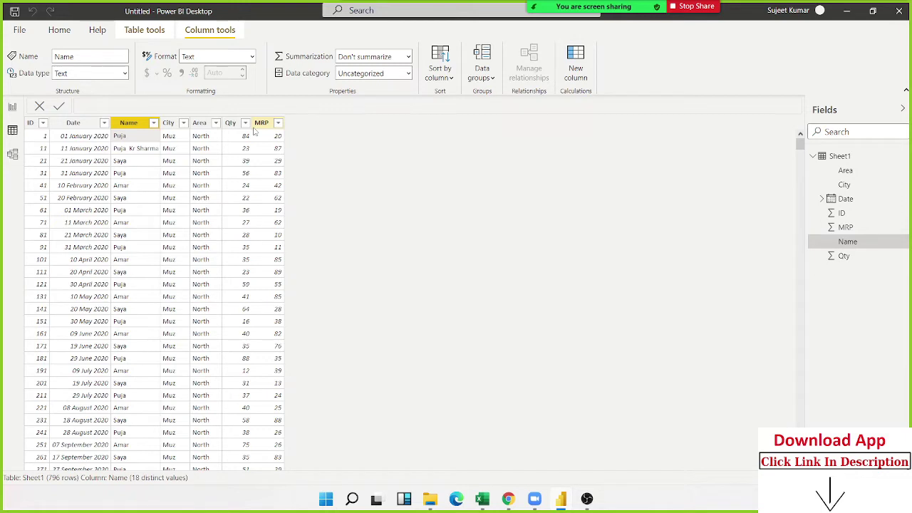
left_click(234, 123)
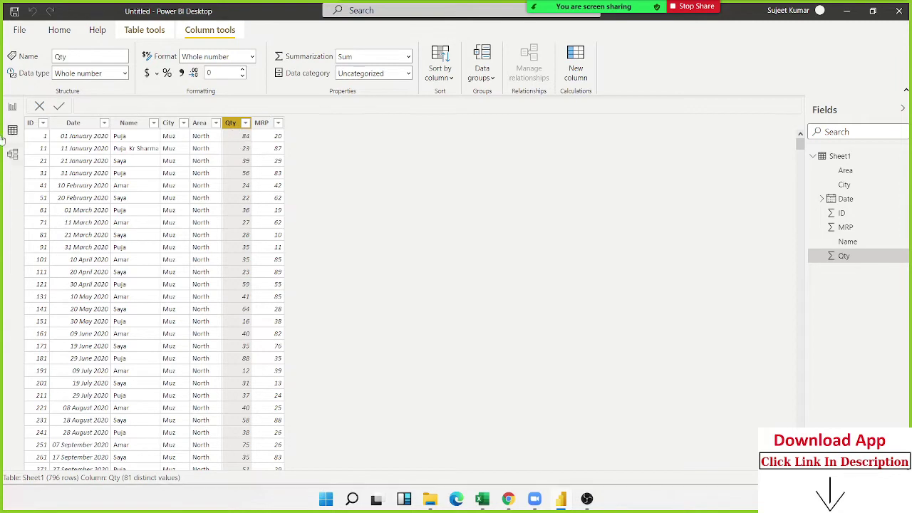
left_click(13, 109)
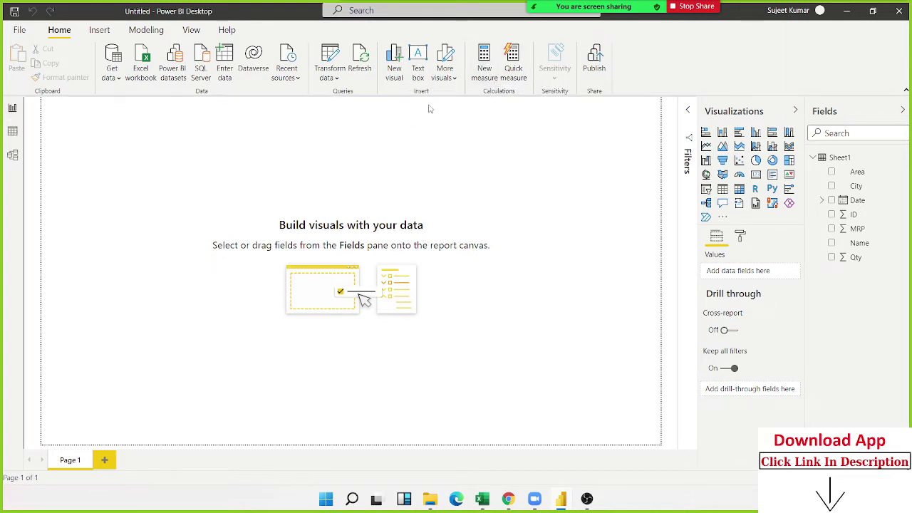
Step: Connect the computer's Wi-Fi to the secured 5G network, leaving the report canvas untouched
left_click(13, 109)
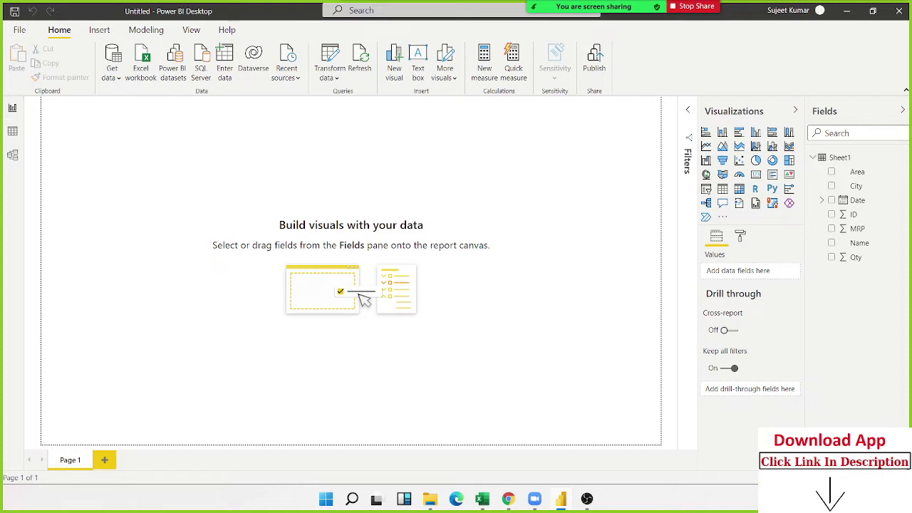
left_click(848, 499)
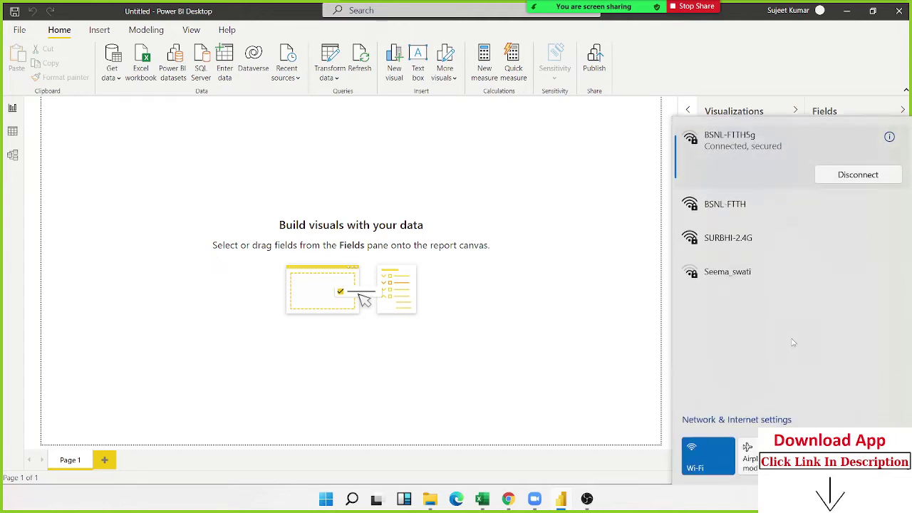
left_click(759, 242)
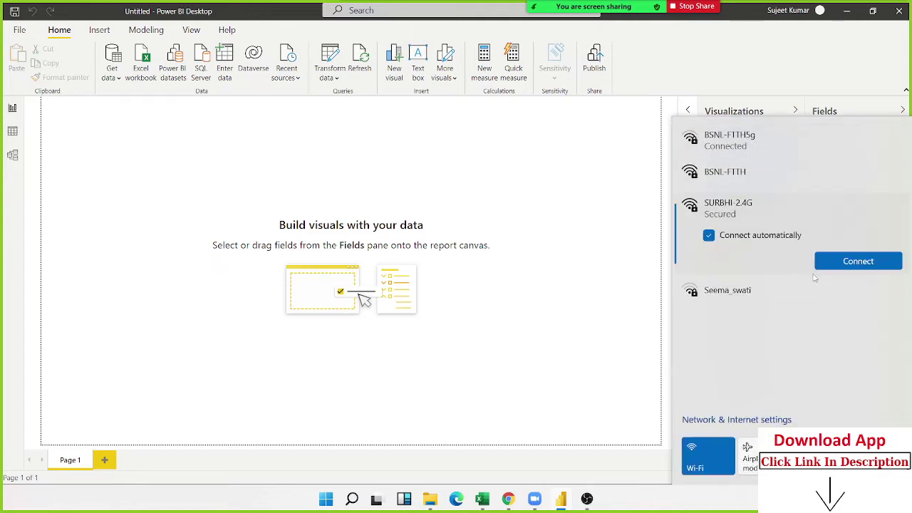
left_click(749, 178)
left_click(749, 150)
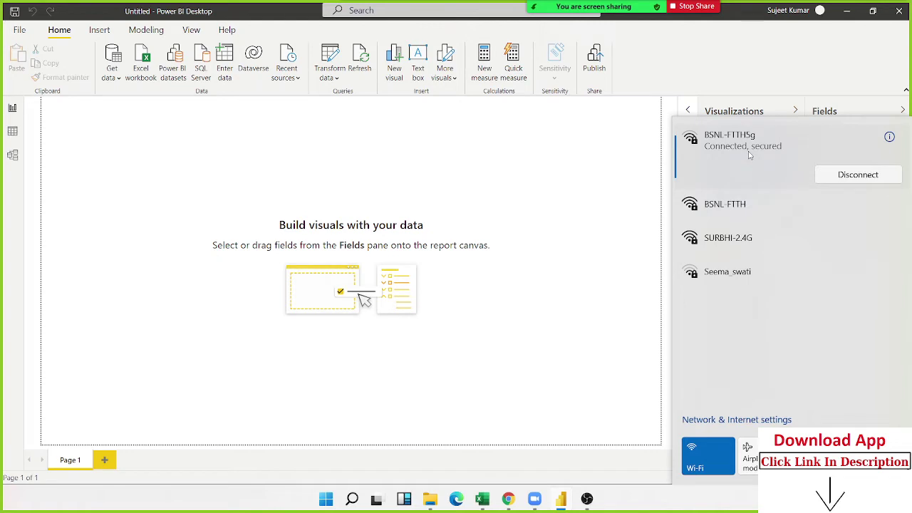
left_click(783, 213)
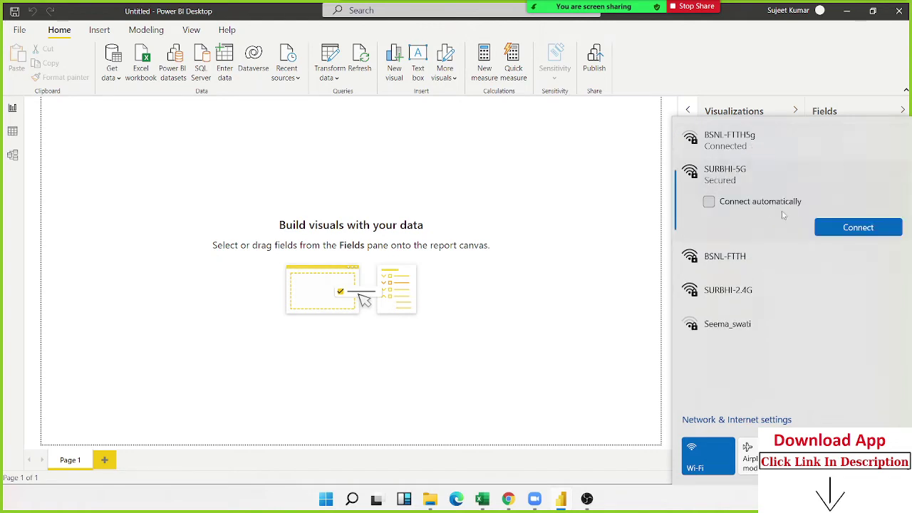
left_click(820, 227)
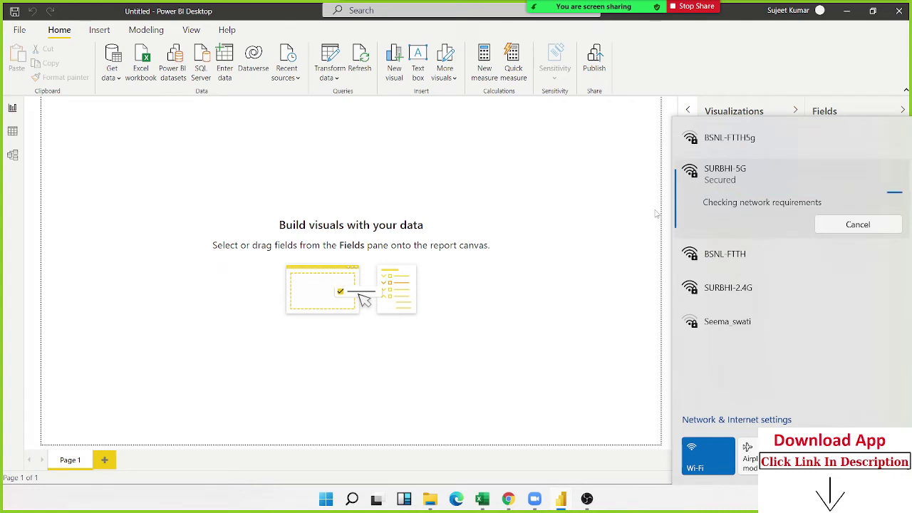
left_click(638, 219)
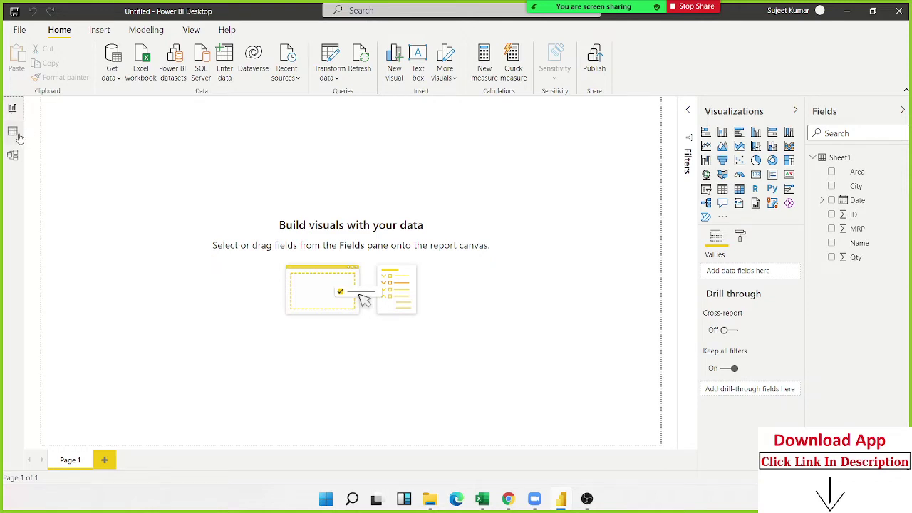
left_click(12, 131)
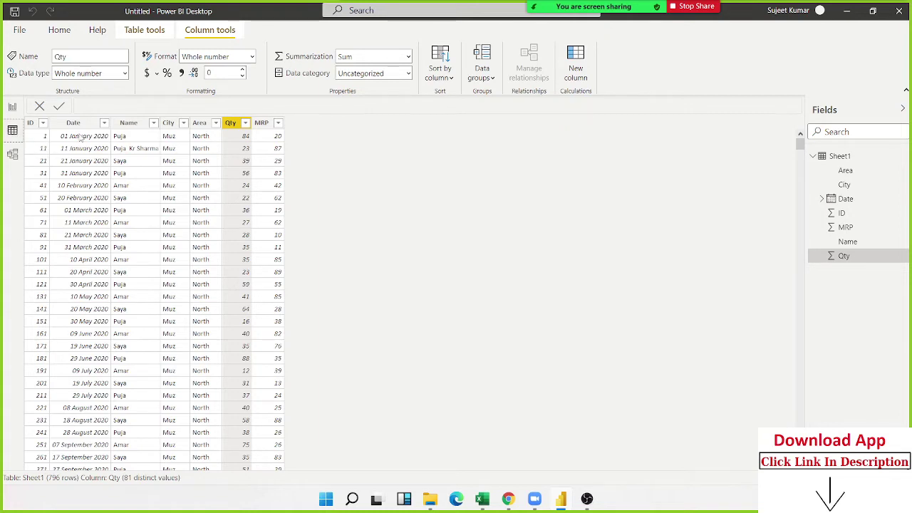
left_click(139, 184)
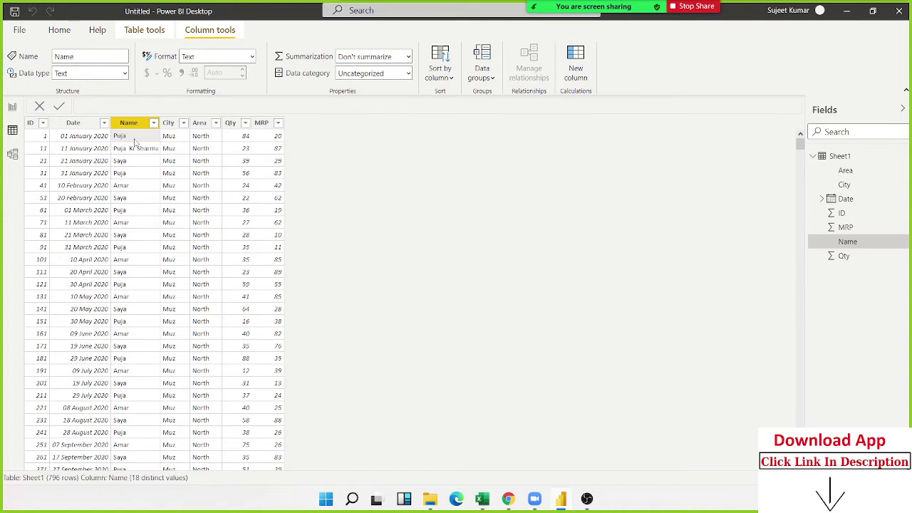
left_click(232, 128)
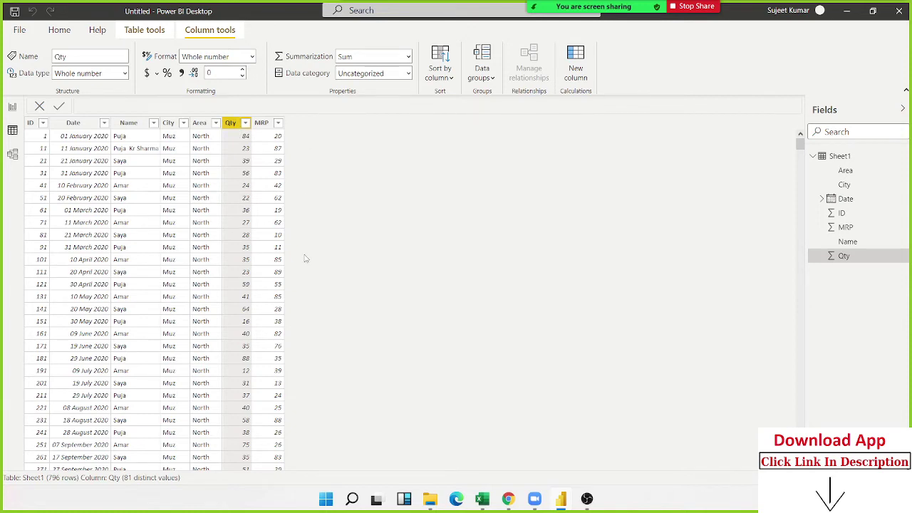
left_click(12, 108)
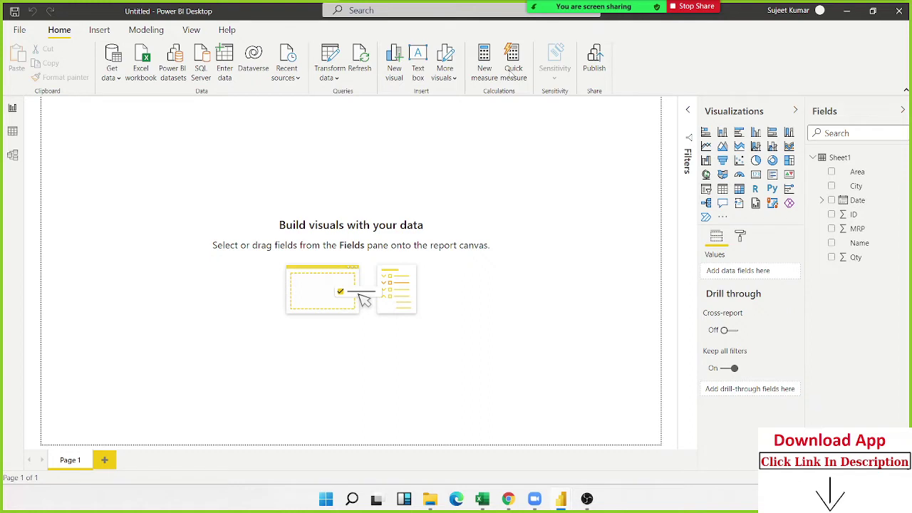
Step: Start a quick measure using the 'Total for category (filters applied)' calculation
left_click(512, 73)
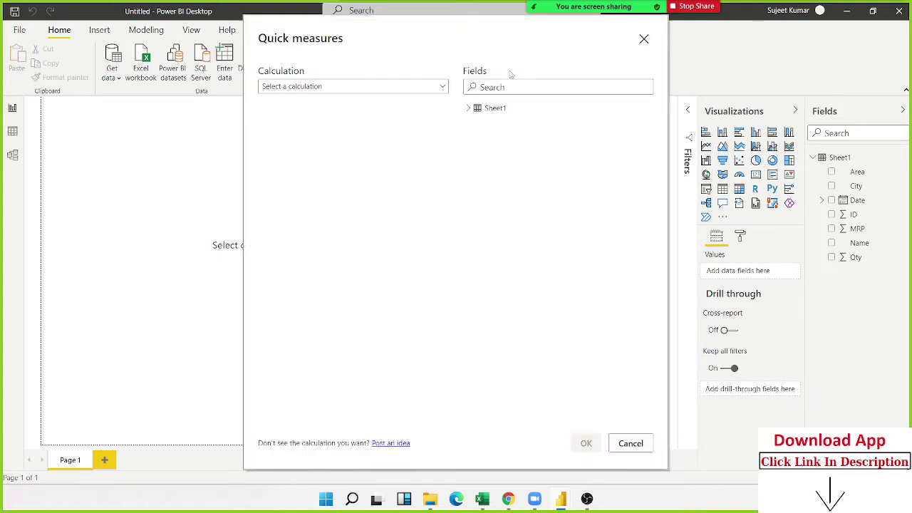
left_click(438, 87)
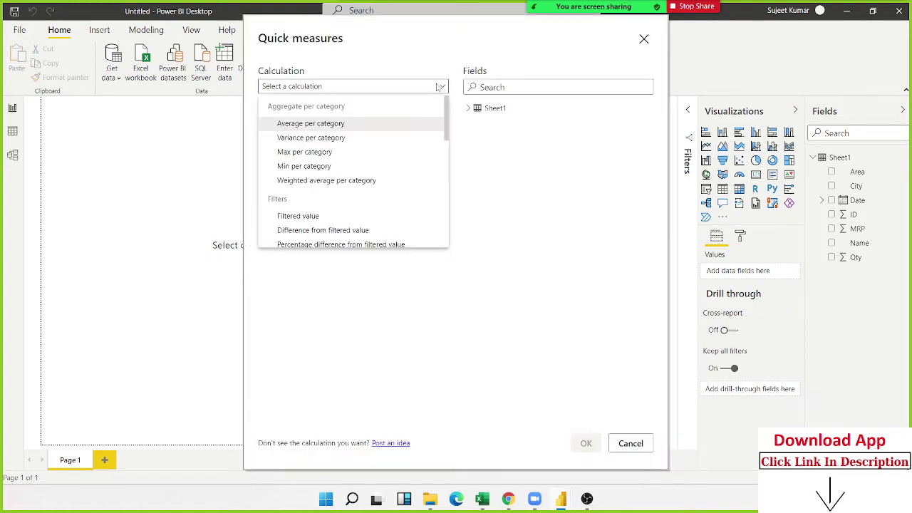
scroll(416, 163, "down", 5)
scroll(413, 186, "down", 2)
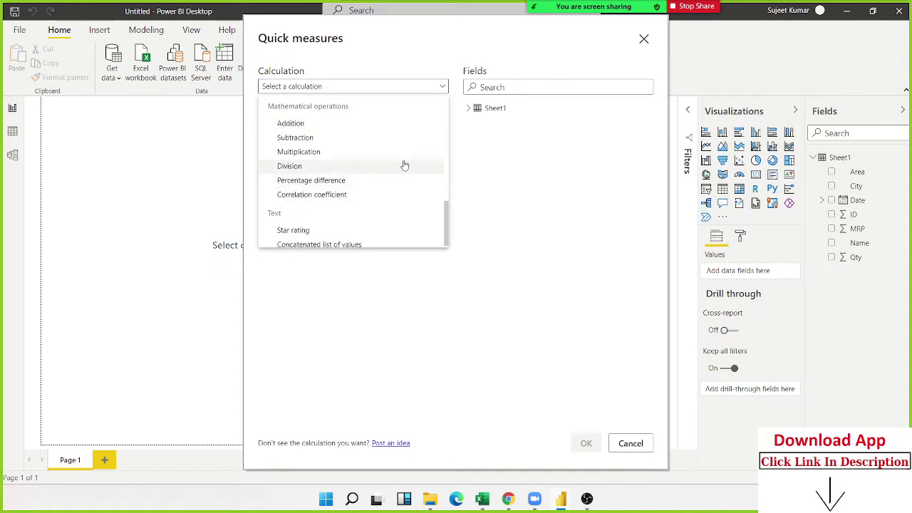
left_click(375, 130)
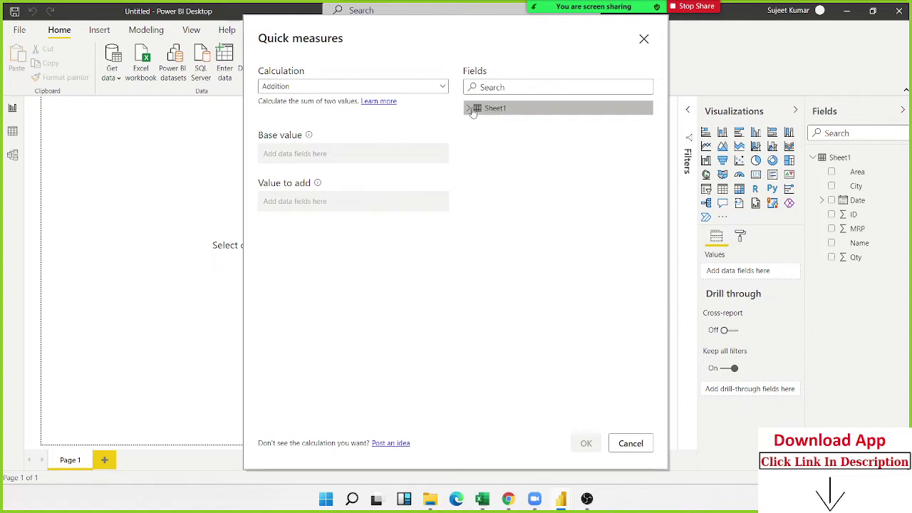
left_click(439, 89)
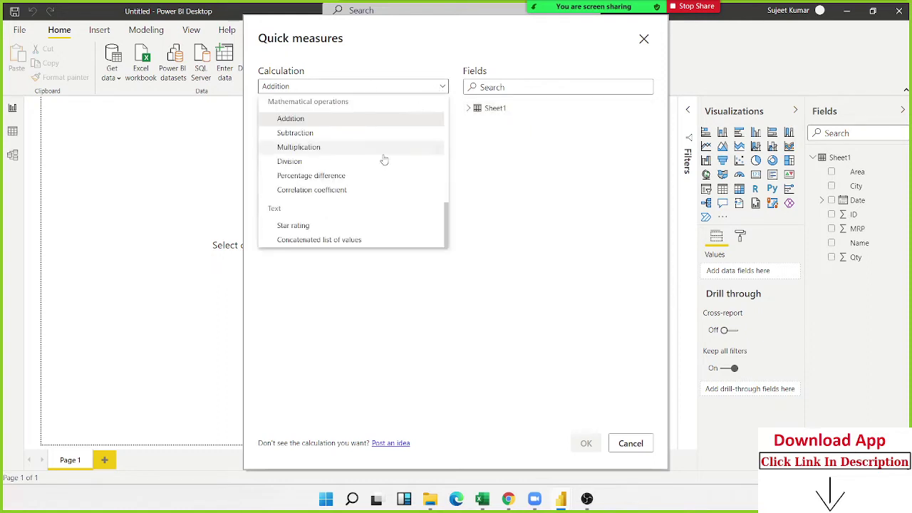
scroll(377, 157, "up", 2)
scroll(367, 150, "up", 3)
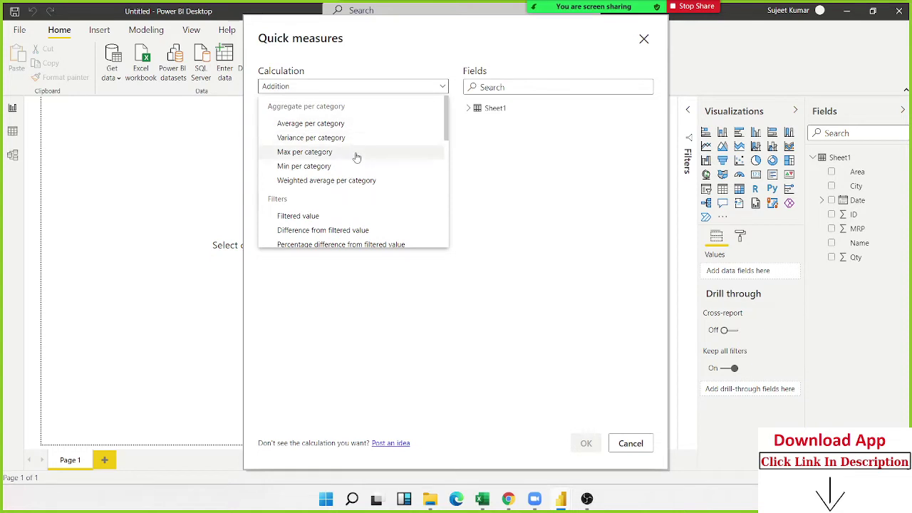
scroll(361, 182, "down", 2)
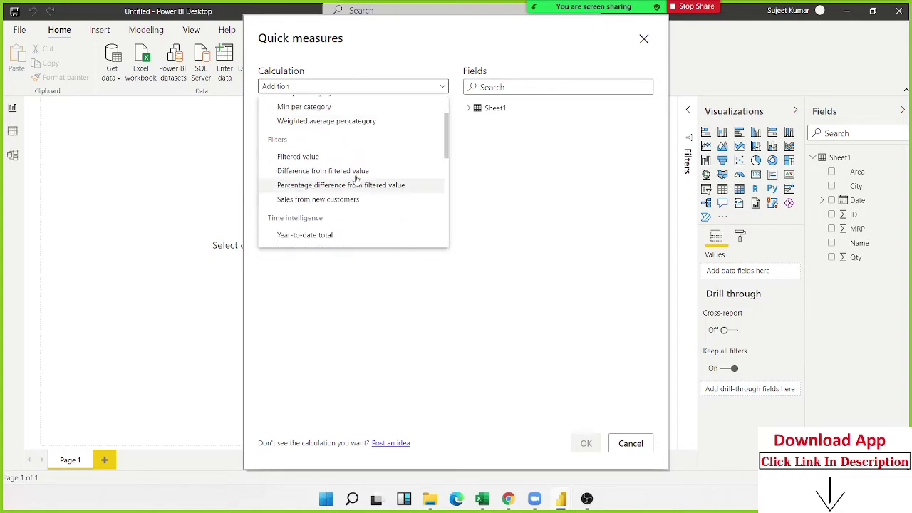
scroll(365, 191, "down", 1)
scroll(366, 192, "down", 3)
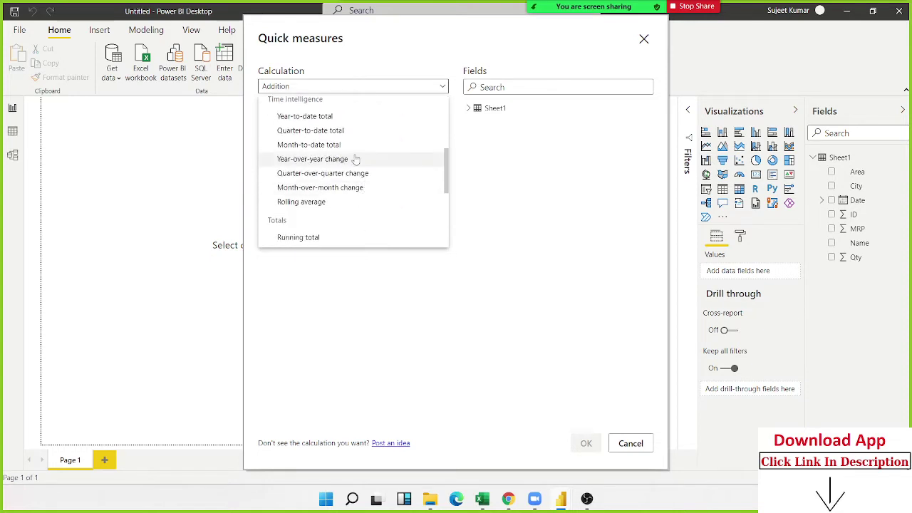
scroll(366, 200, "down", 3)
scroll(365, 199, "down", 1)
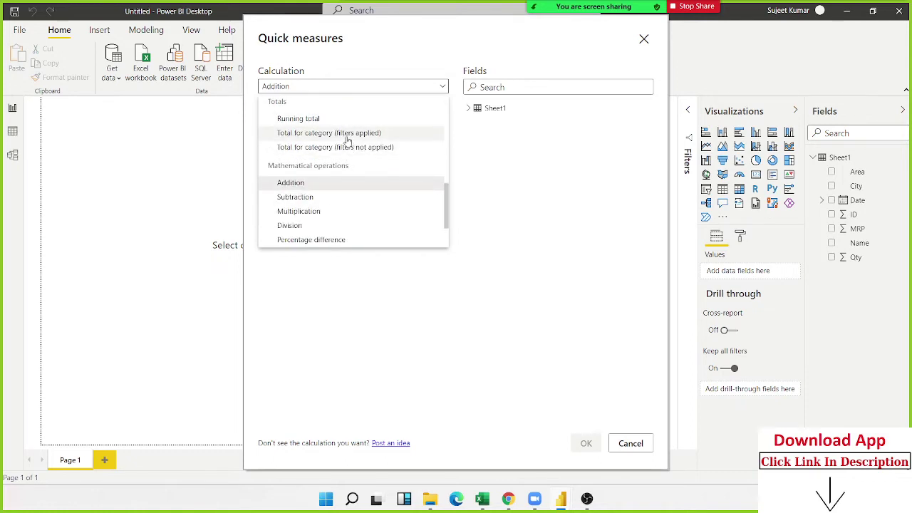
left_click(312, 139)
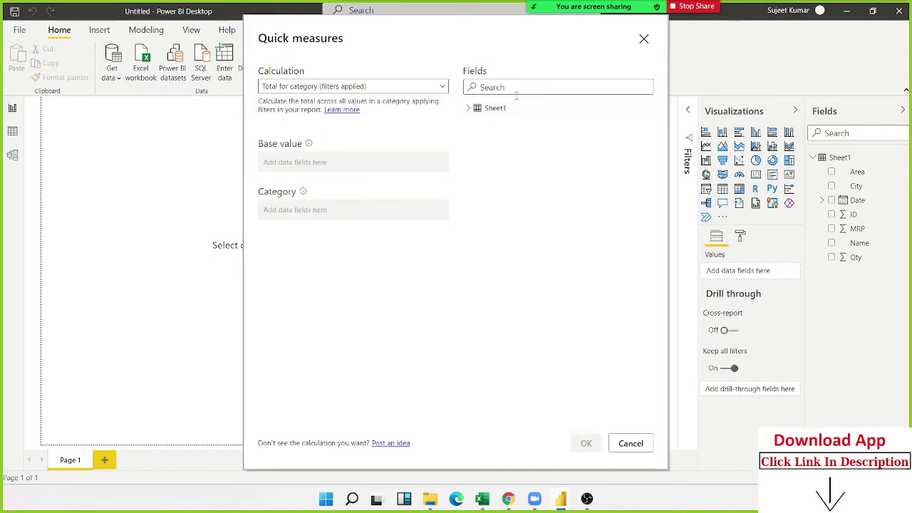
Step: Use Sheet1 Qty as base value and category to create the 'Qty total for Qty' measure
left_click(468, 108)
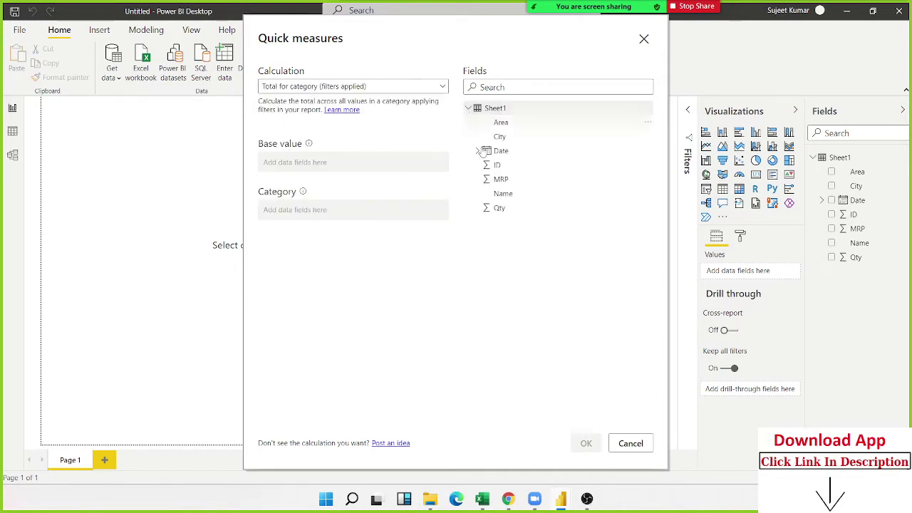
left_click(499, 208)
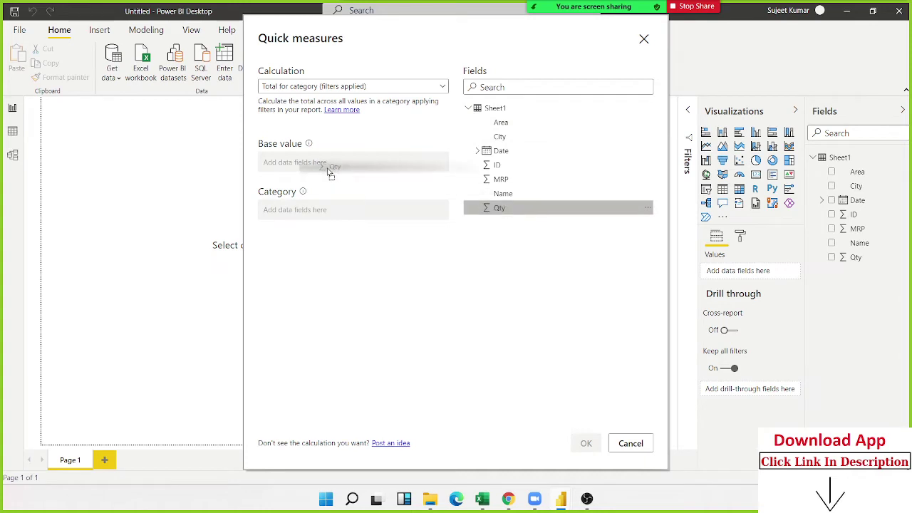
left_click_drag(499, 213, 318, 171)
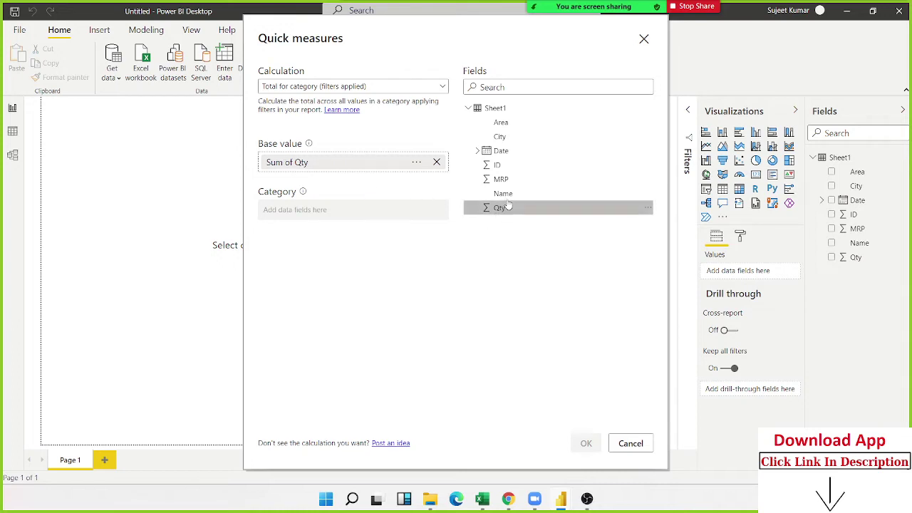
mouse_move(499, 208)
left_mouse_down()
mouse_move(510, 214)
mouse_move(364, 218)
left_mouse_up()
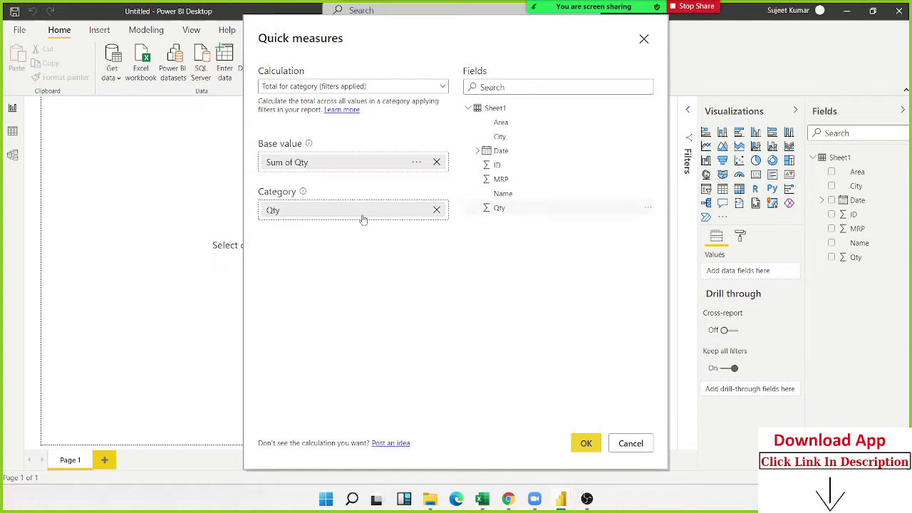
left_click(586, 444)
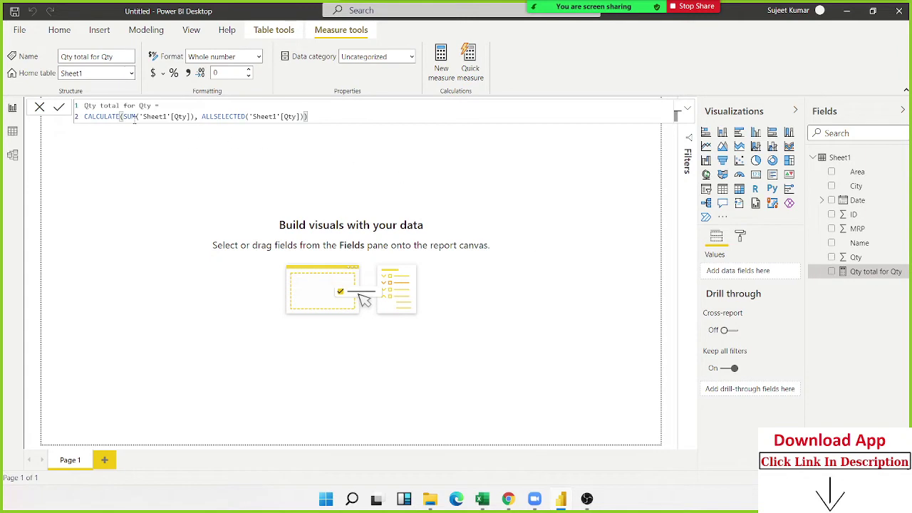
Step: Show the Qty total for Qty measure as a 38K card on the page's right side
left_click(165, 169)
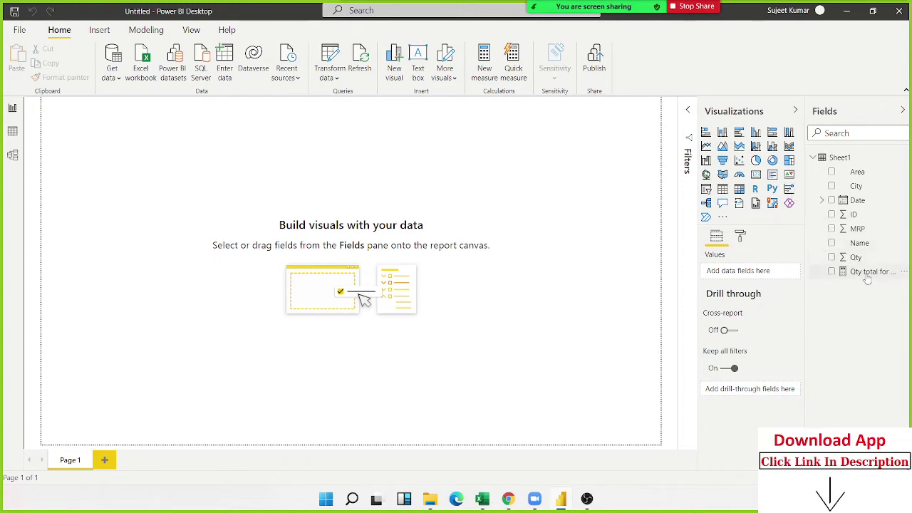
left_click_drag(870, 271, 243, 177)
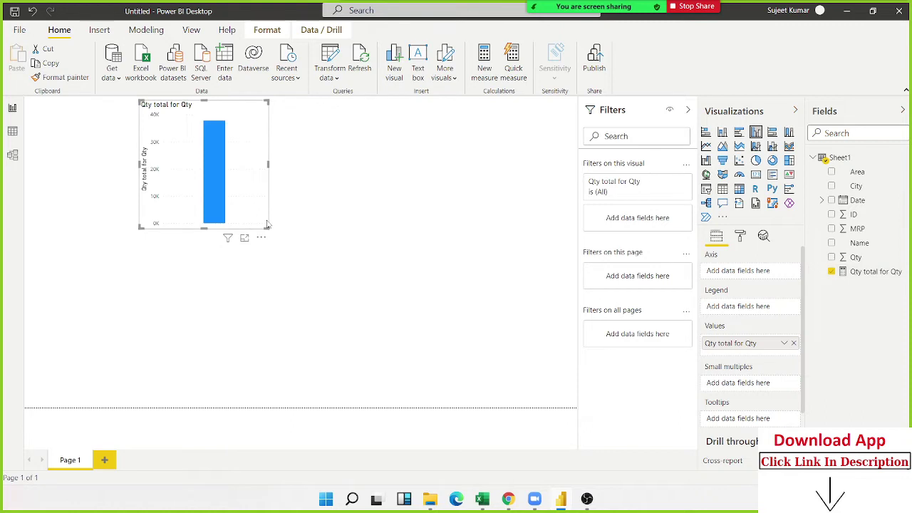
left_click(723, 189)
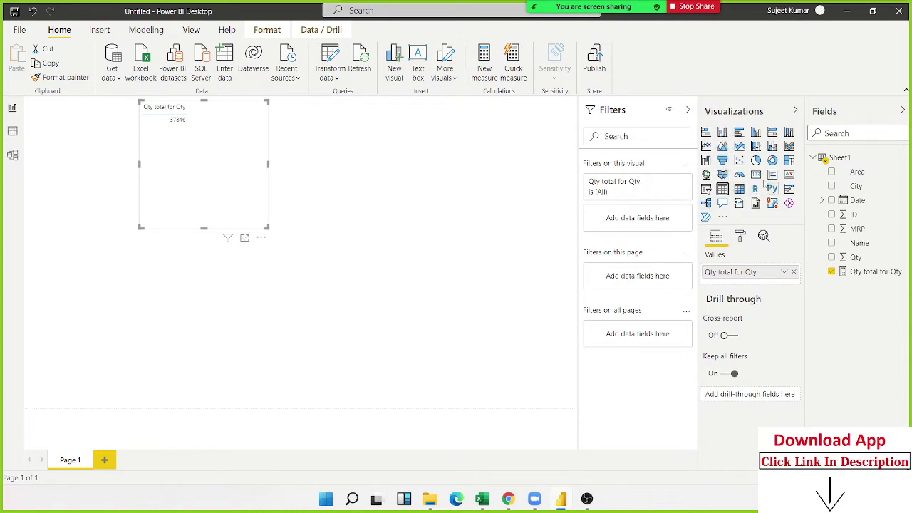
left_click(757, 178)
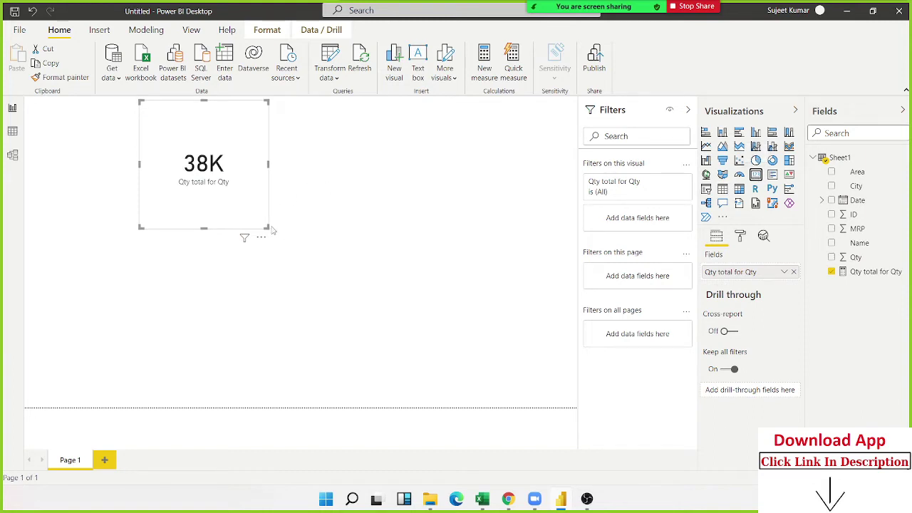
mouse_move(268, 227)
left_mouse_down()
mouse_move(526, 238)
mouse_move(546, 229)
left_mouse_up()
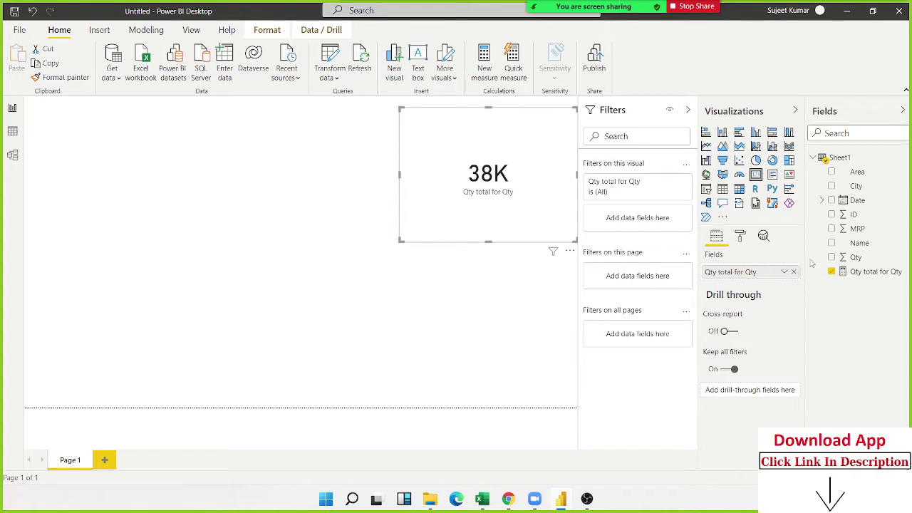
Step: Reopen the Qty total for Qty formula and highlight its SUM part
left_click(868, 272)
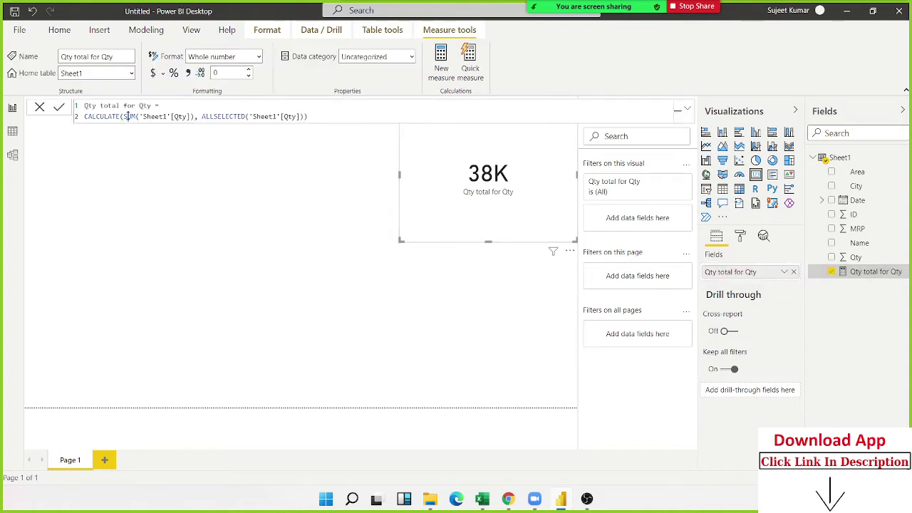
left_click_drag(125, 117, 143, 116)
left_click(468, 338)
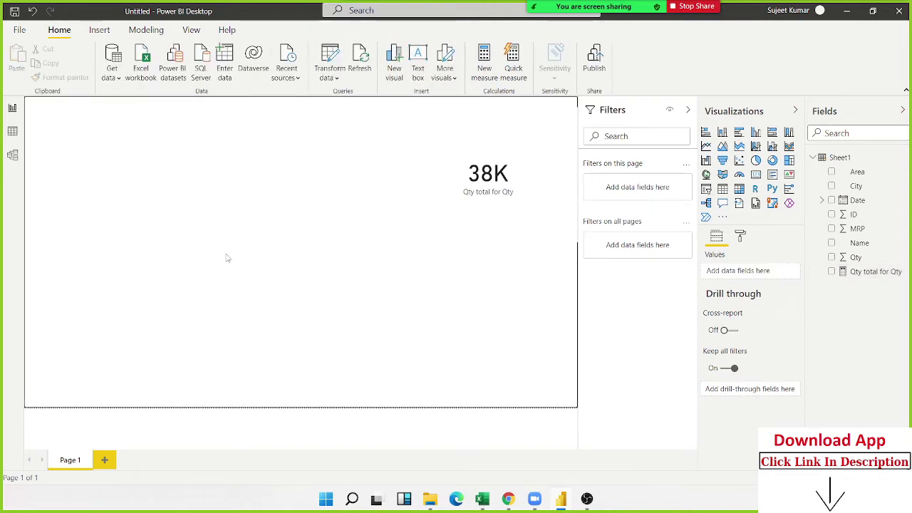
left_click(873, 271)
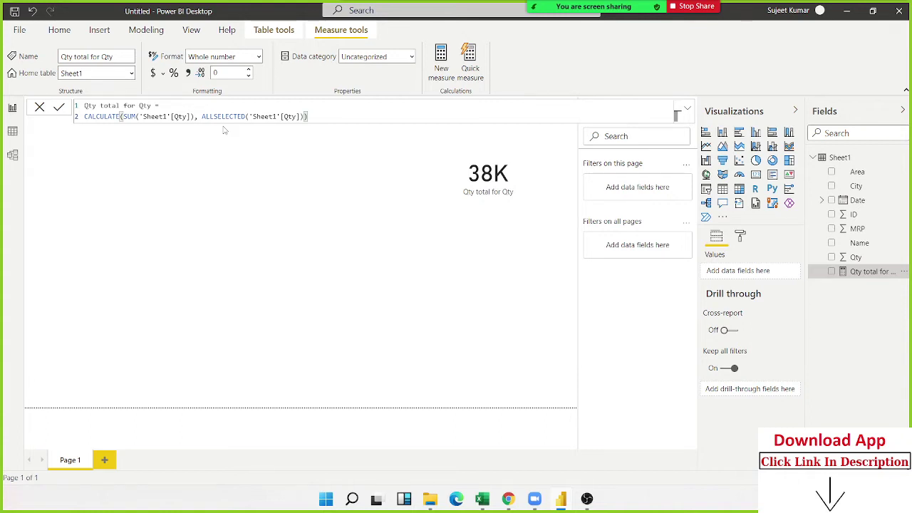
Step: Create a new measure Total_Qty defined as SUM(Sheet1[Qty])
left_click(277, 223)
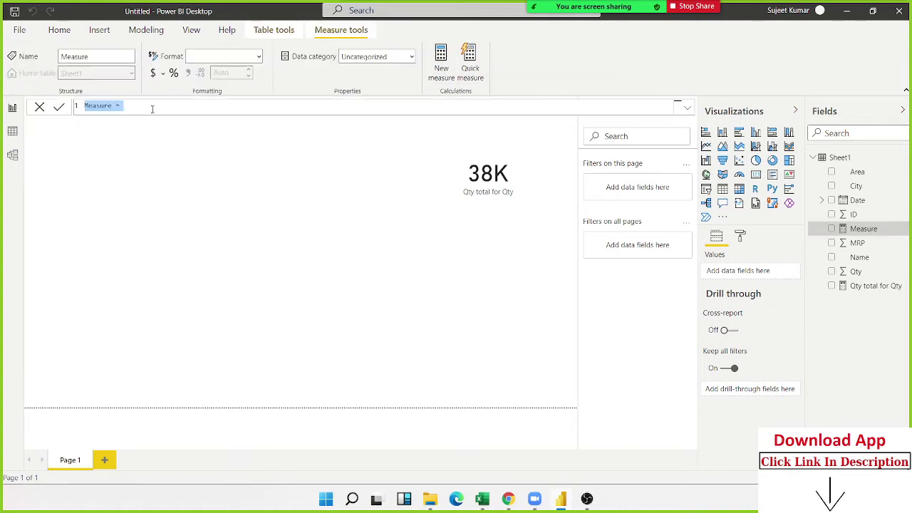
double_click(99, 105)
type("S")
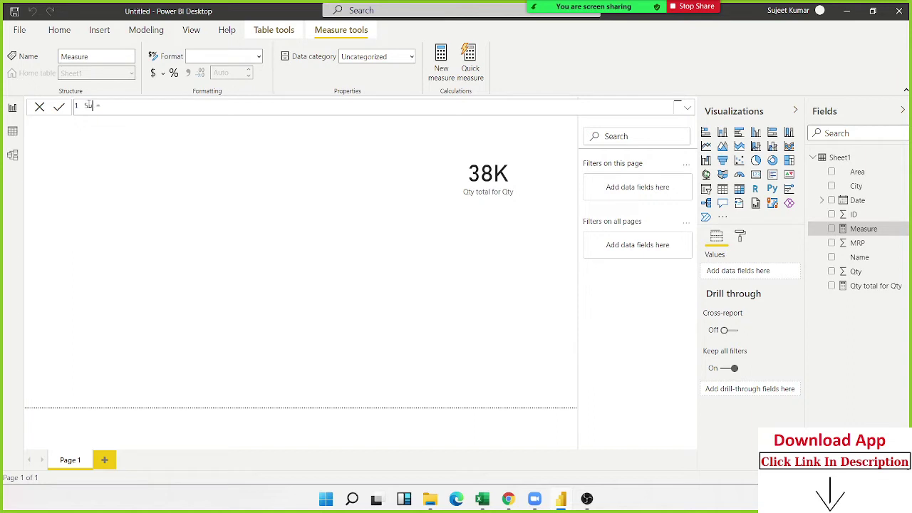
type("al")
type("_Q")
type("ty")
type("SUM(")
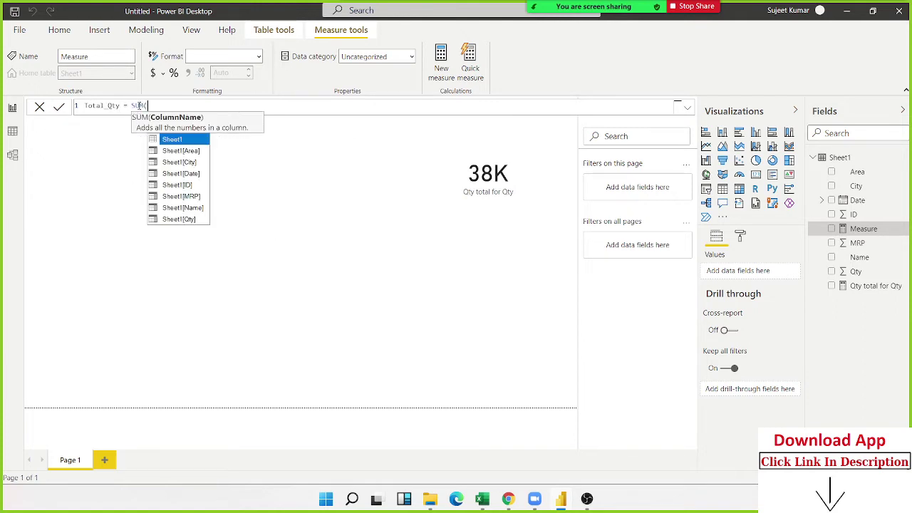
key("Down")
key("Down")
key("Down")
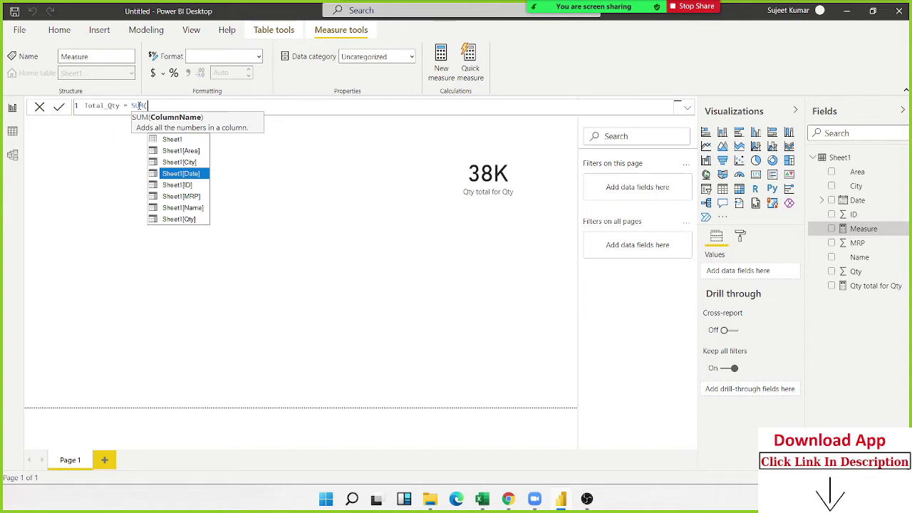
key("Down")
key("Down")
key("Down")
key("Down")
key("Tab")
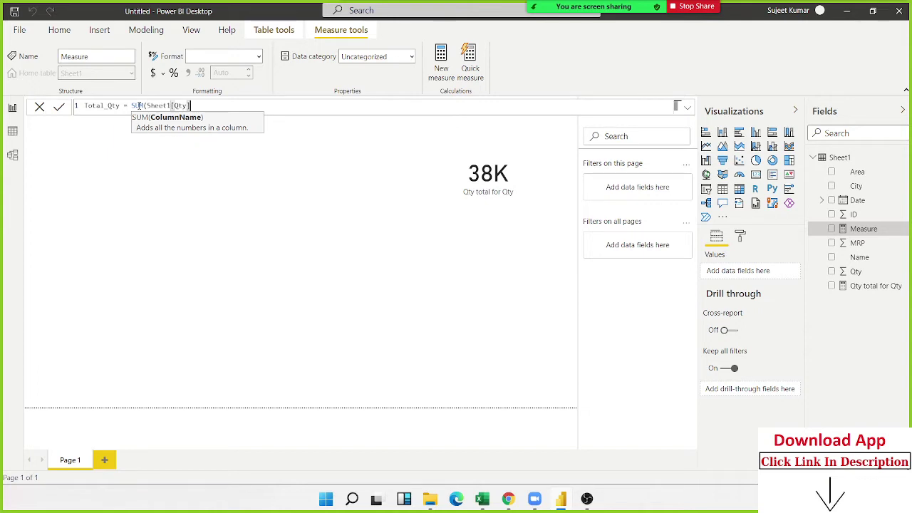
type(")")
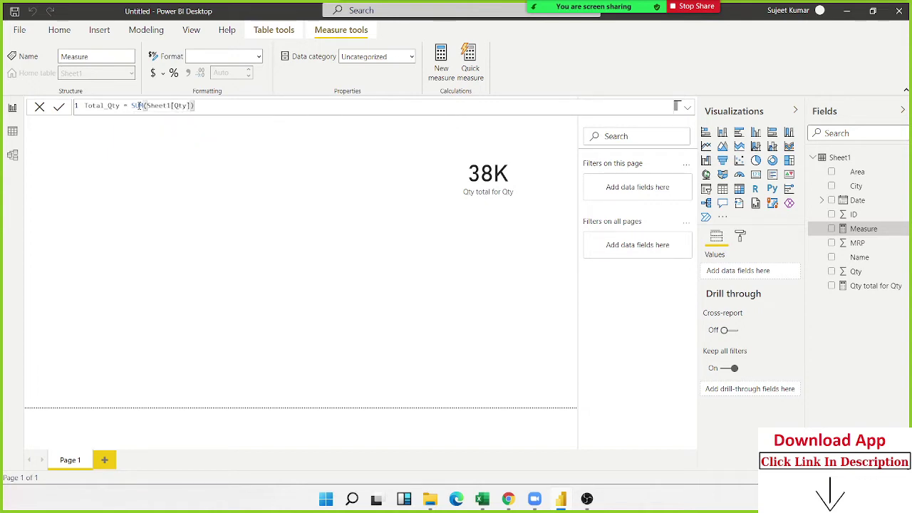
key("Return")
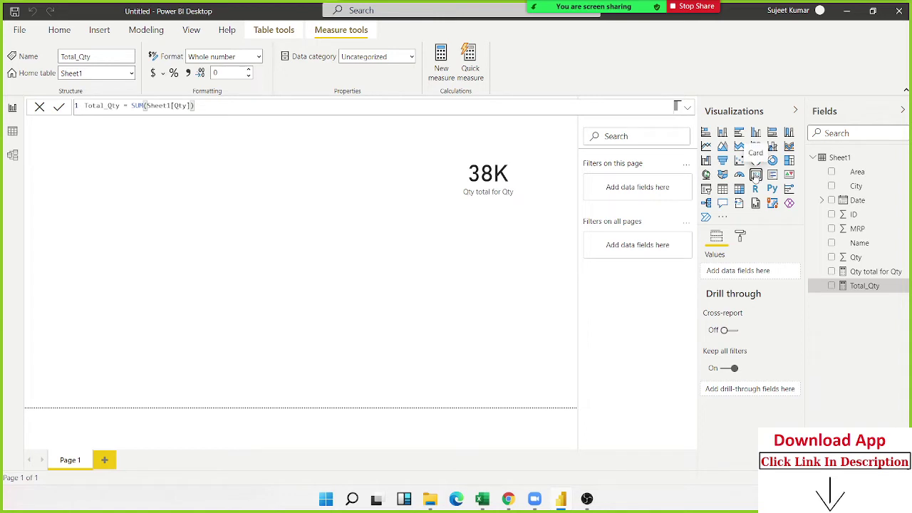
Step: Add a second card at the top left showing Total_Qty as 38K
left_click(757, 175)
mouse_move(861, 286)
left_mouse_down()
mouse_move(171, 316)
mouse_move(88, 140)
left_mouse_up()
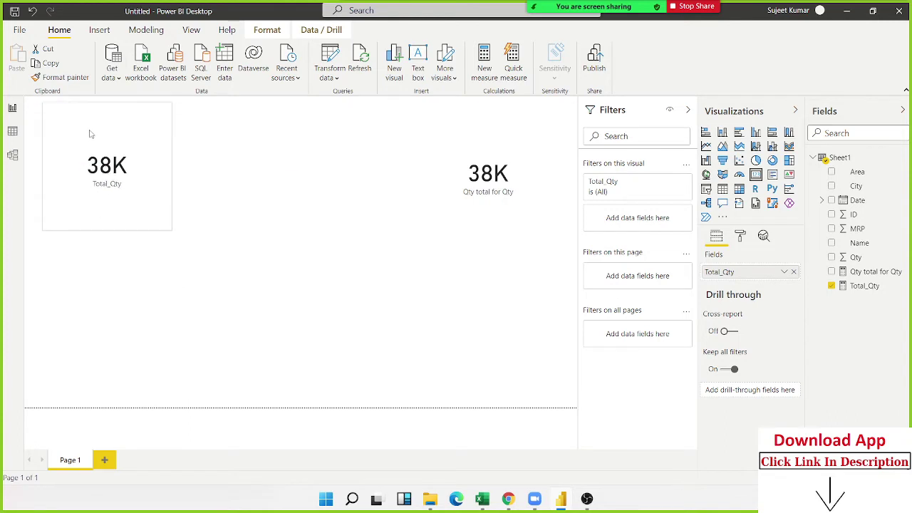
left_click(485, 82)
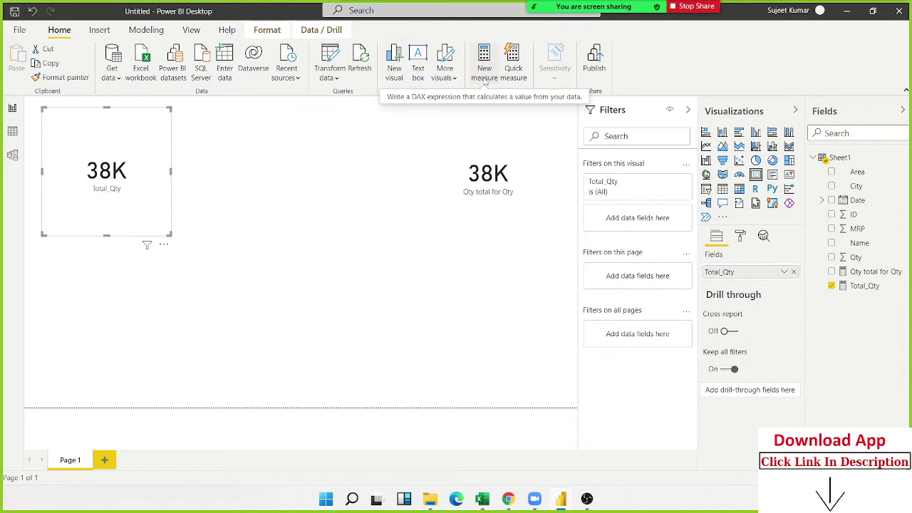
left_click(318, 169)
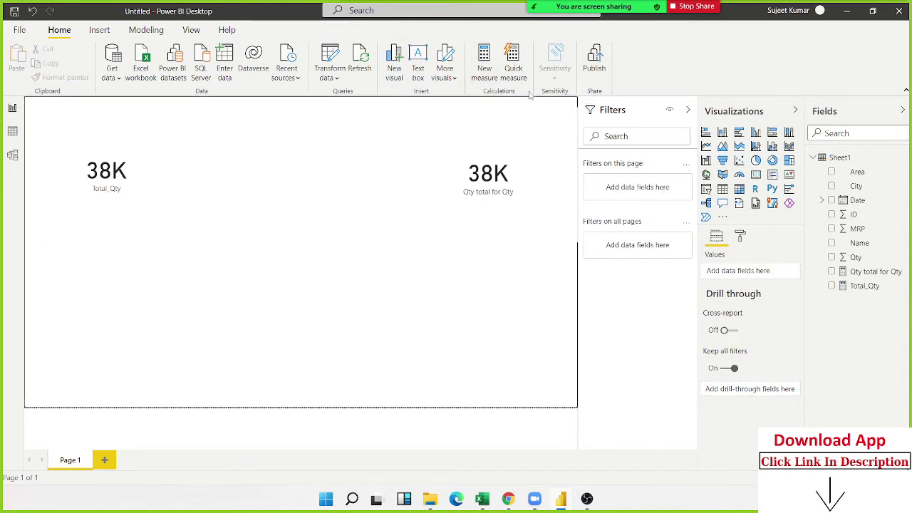
left_click(522, 75)
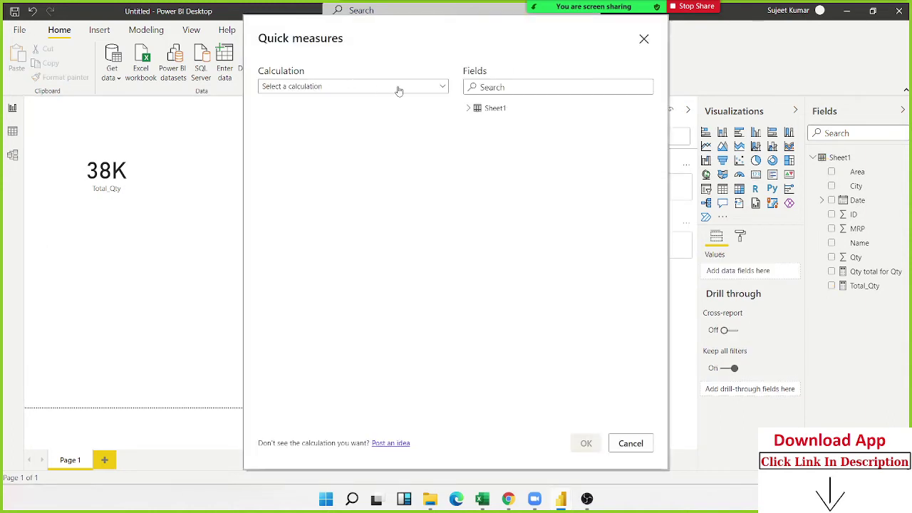
left_click(384, 87)
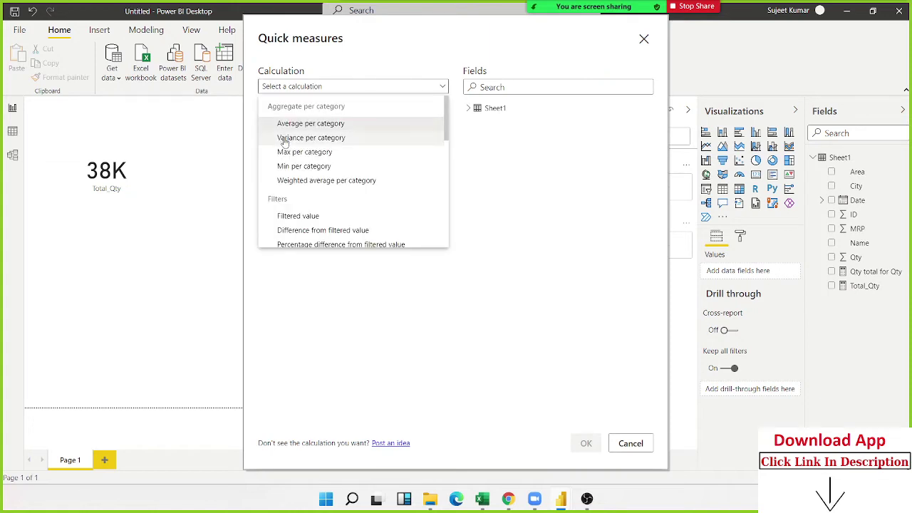
scroll(279, 136, "down", 2)
scroll(279, 190, "down", 5)
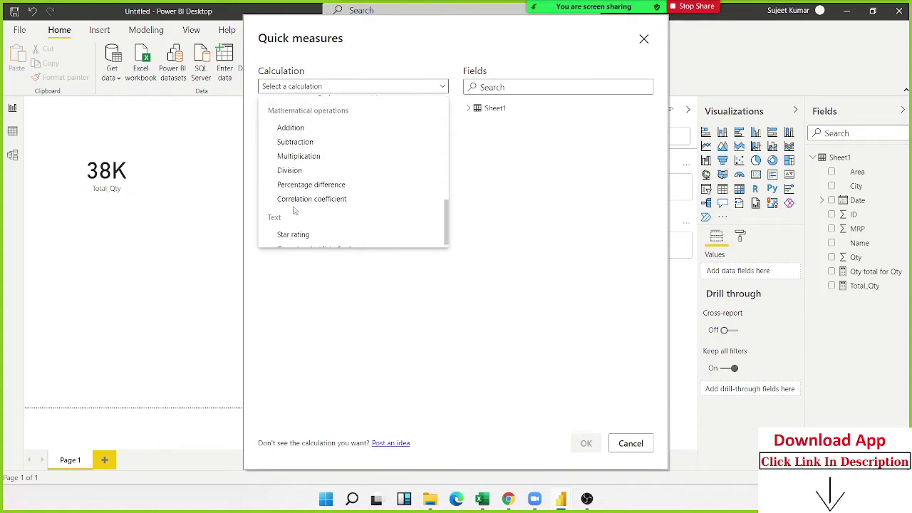
scroll(292, 206, "up", 10)
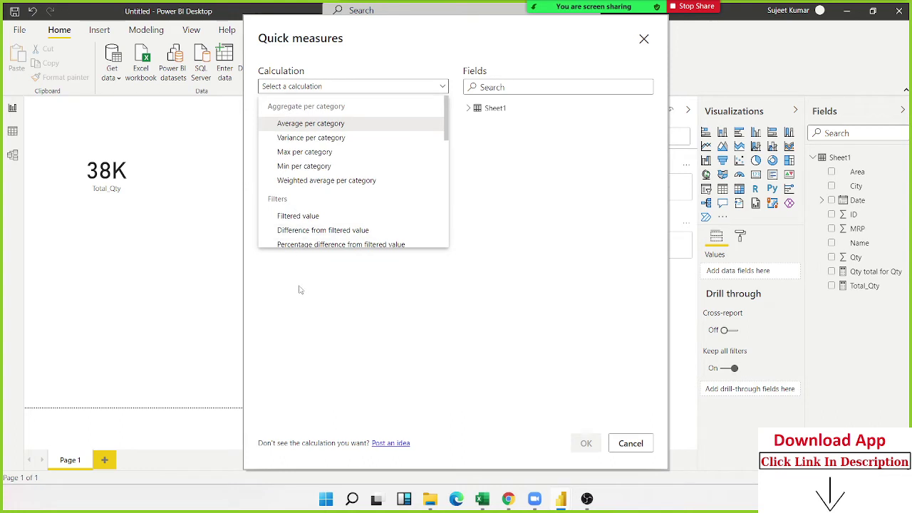
scroll(392, 169, "down", 3)
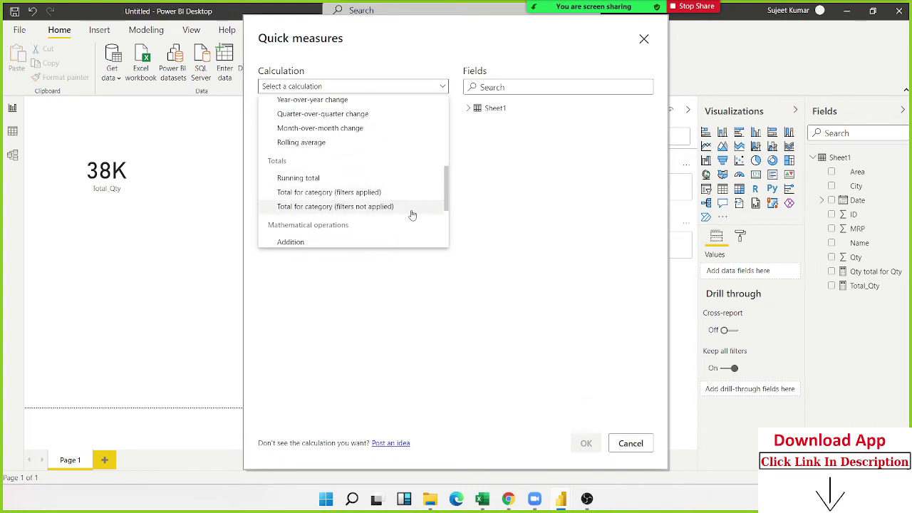
scroll(410, 212, "down", 1)
scroll(407, 216, "down", 1)
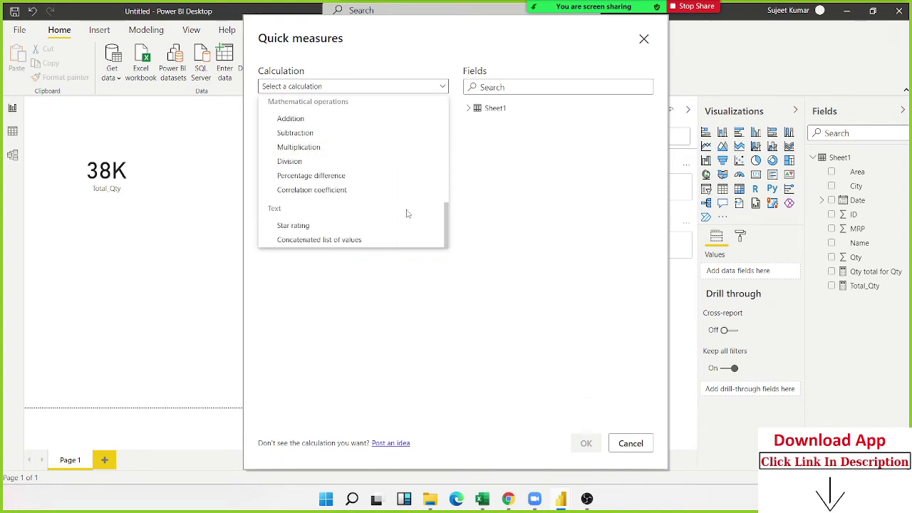
left_click(566, 154)
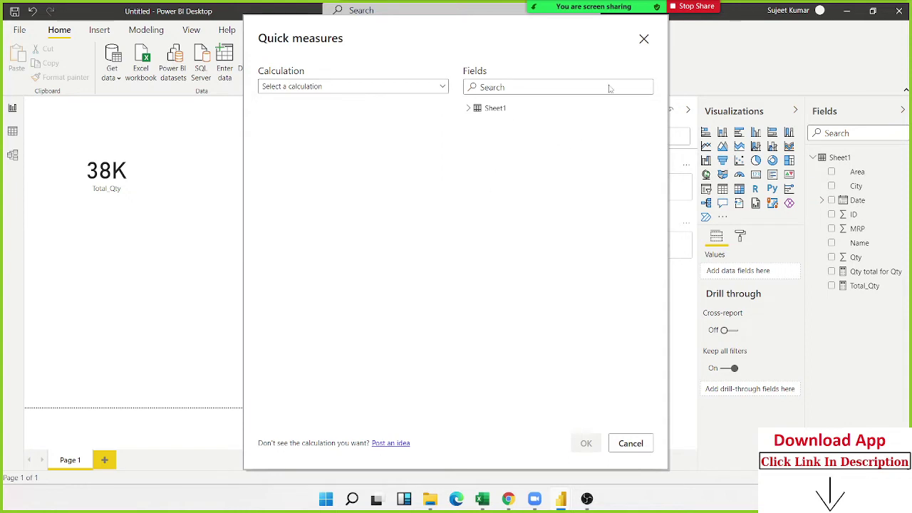
left_click(643, 37)
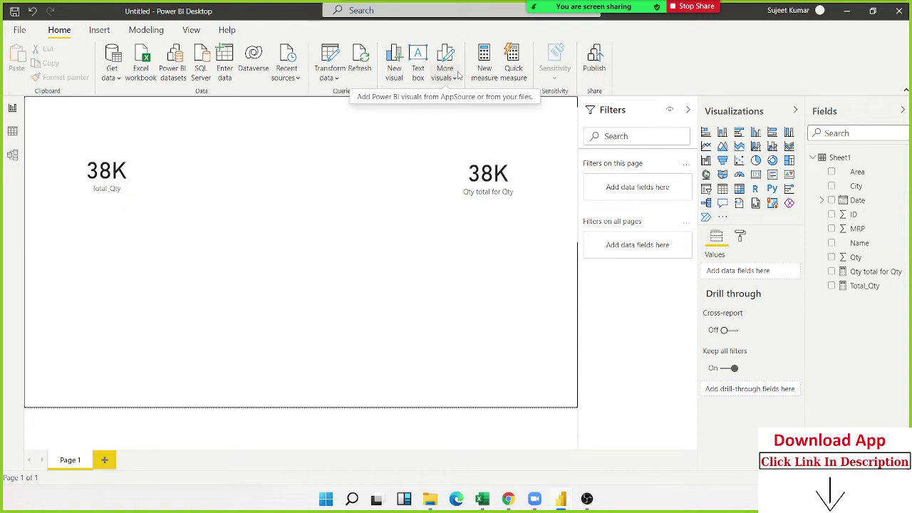
left_click(13, 134)
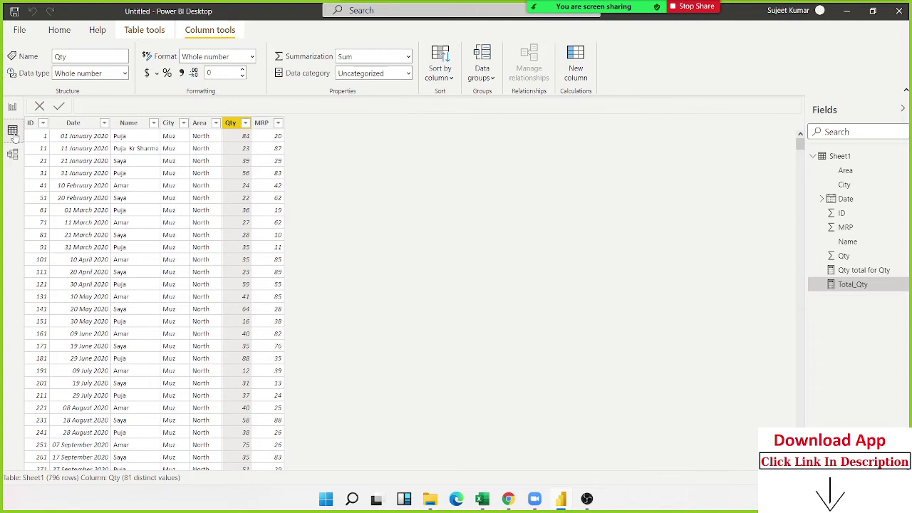
left_click(12, 109)
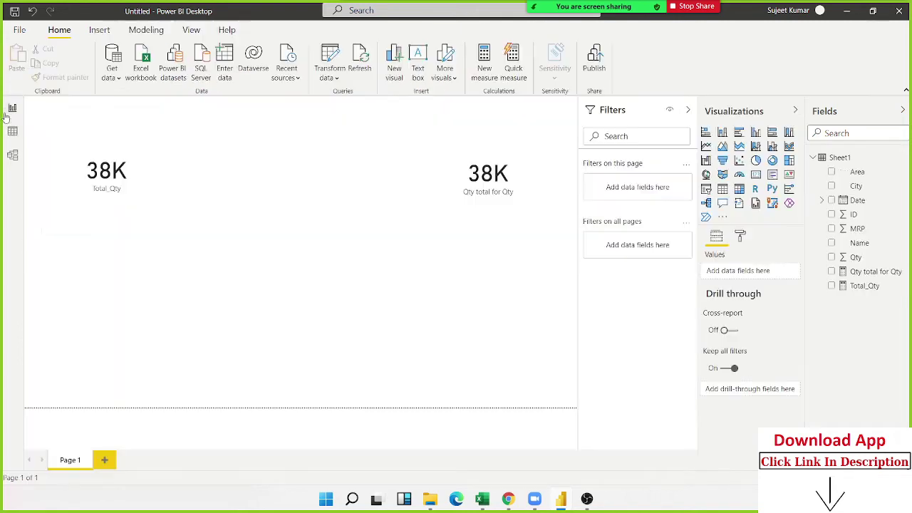
left_click(132, 207)
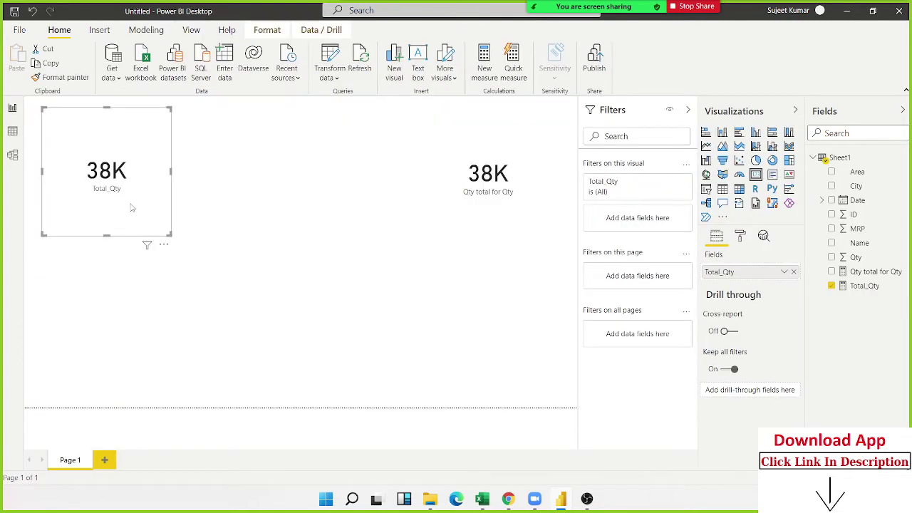
key("Delete")
left_click(467, 208)
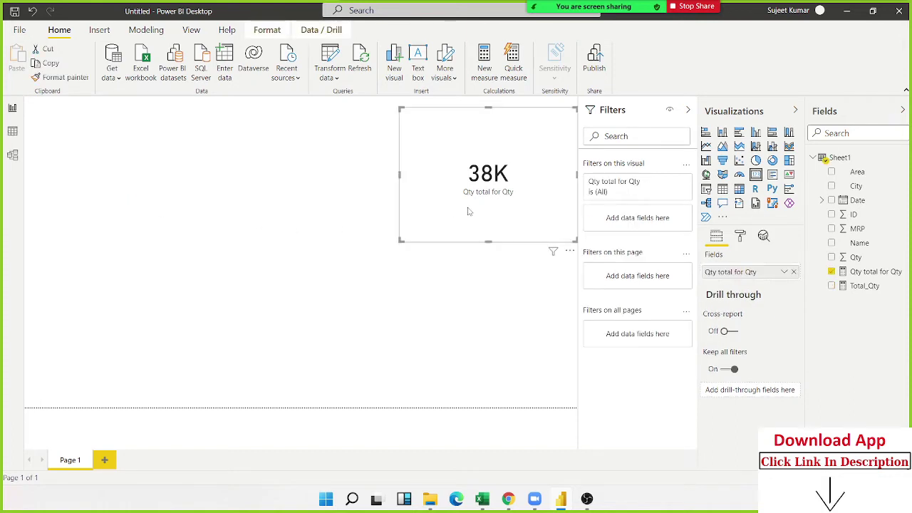
key("Delete")
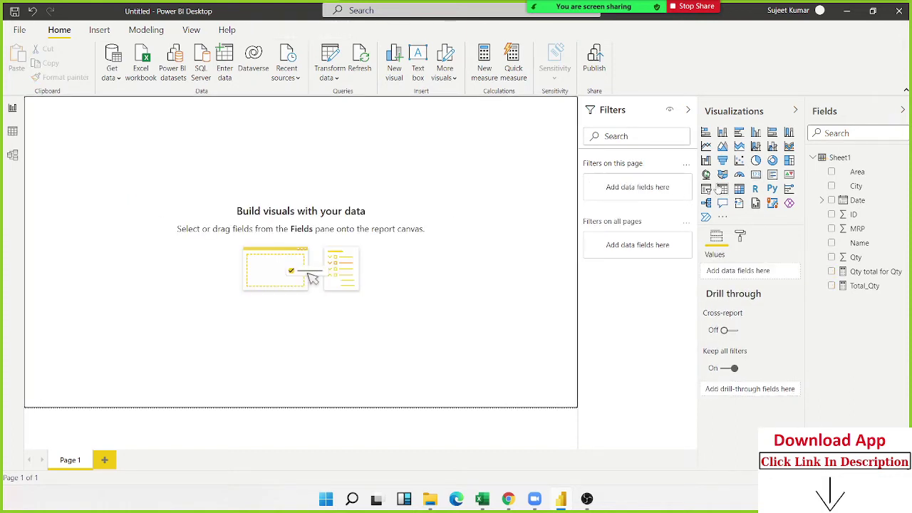
Step: Add a table of Name with Qty per person (total 37846), enlarged to show every row
left_click(722, 190)
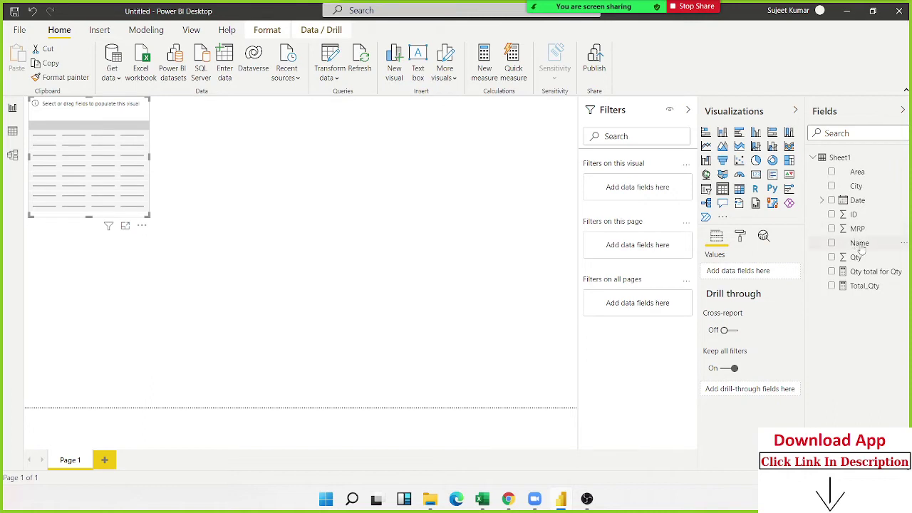
left_click_drag(860, 243, 102, 178)
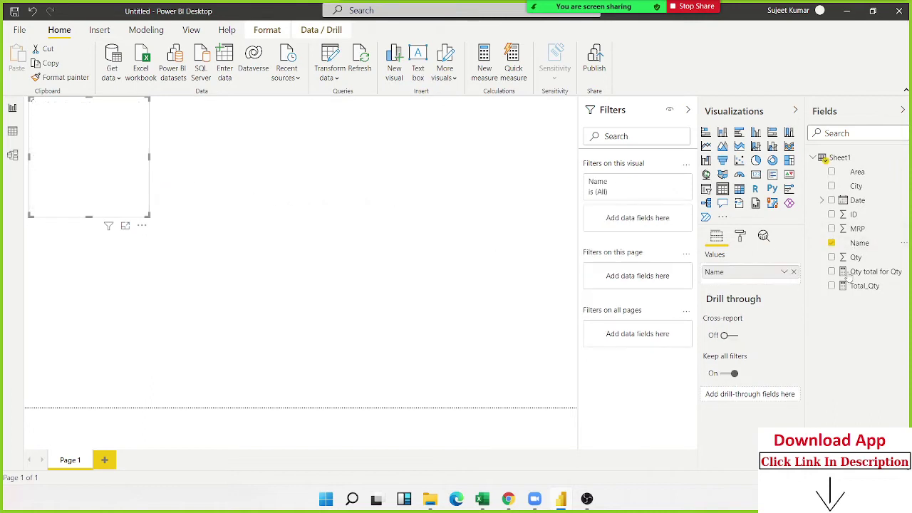
mouse_move(855, 258)
left_mouse_down()
mouse_move(88, 177)
mouse_move(102, 198)
left_mouse_up()
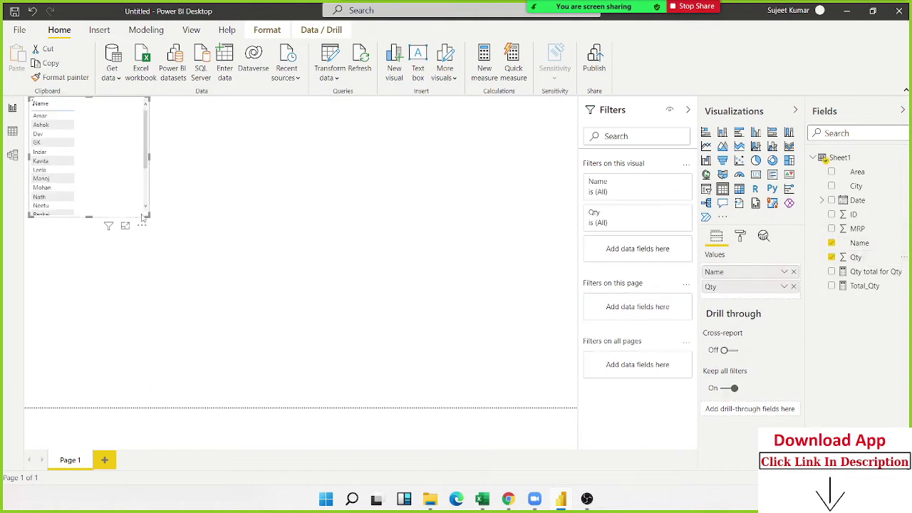
left_click_drag(149, 215, 300, 319)
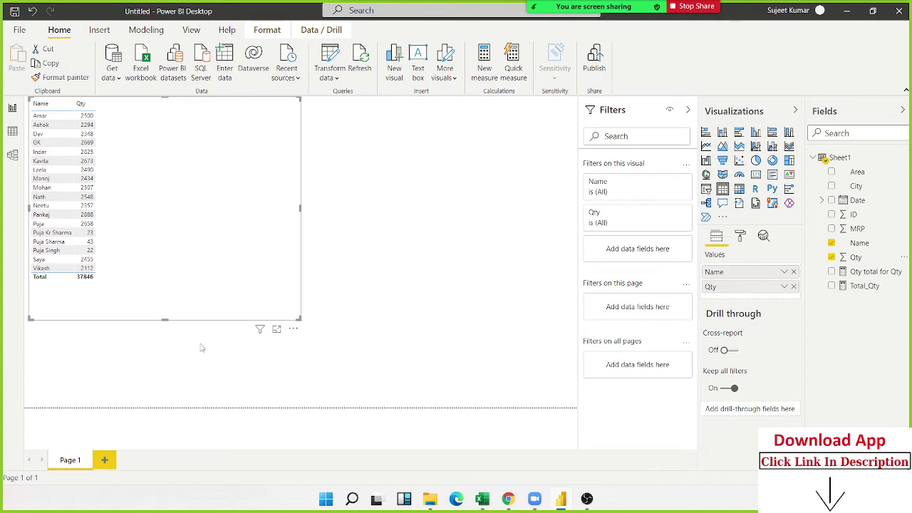
Step: Open the Sheet1 data grid and select the Area column, which has 5 distinct values
left_click(12, 132)
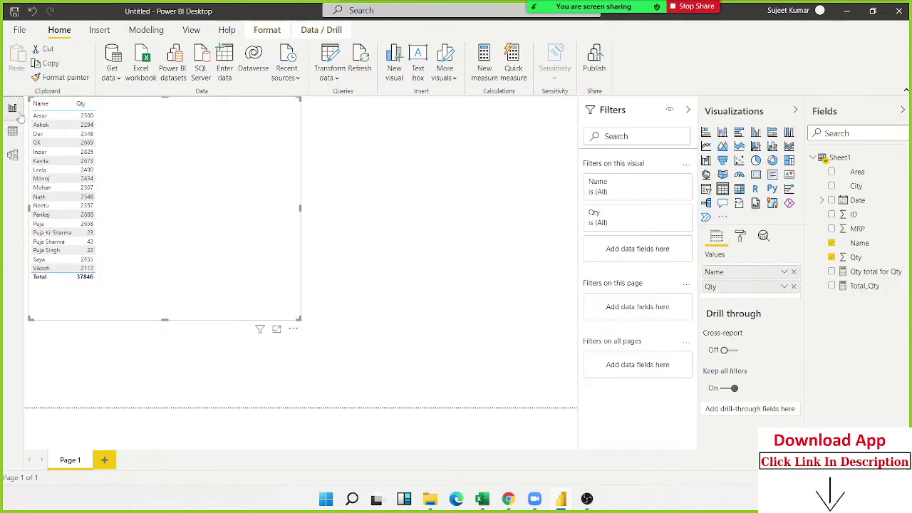
left_click(12, 108)
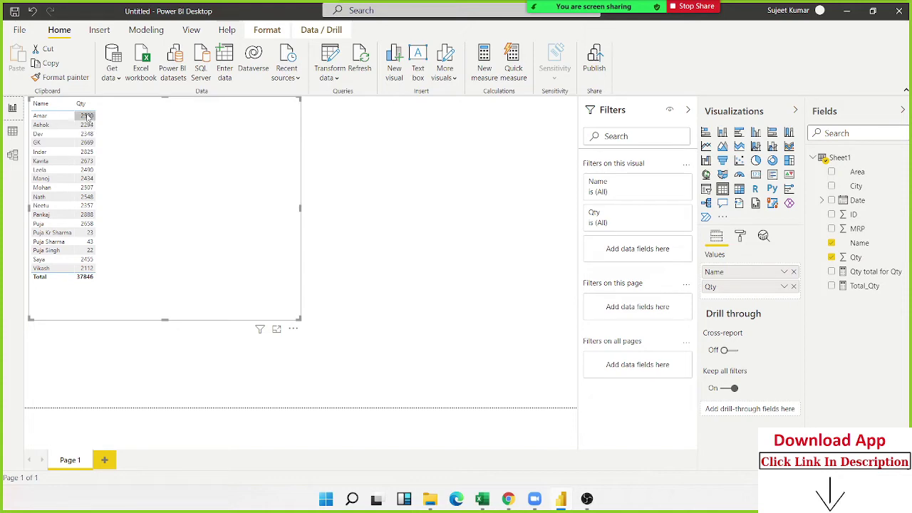
left_click(14, 132)
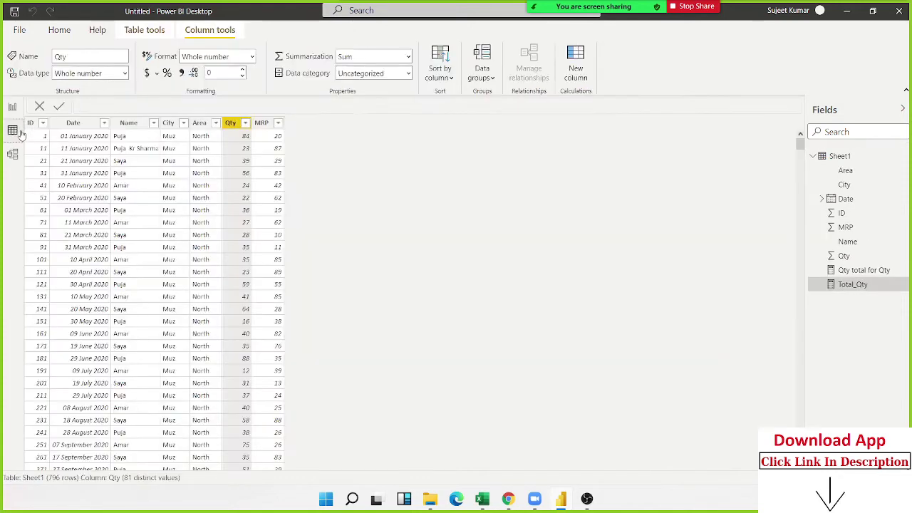
left_click(205, 148)
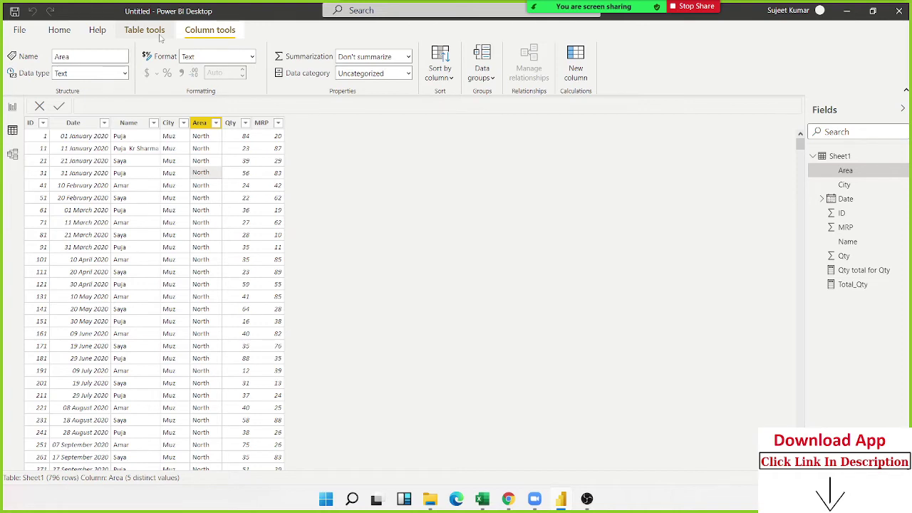
Step: Create the calculated table SMR = ALL(Sheet1[Name]), listing 18 distinct names
left_click(160, 36)
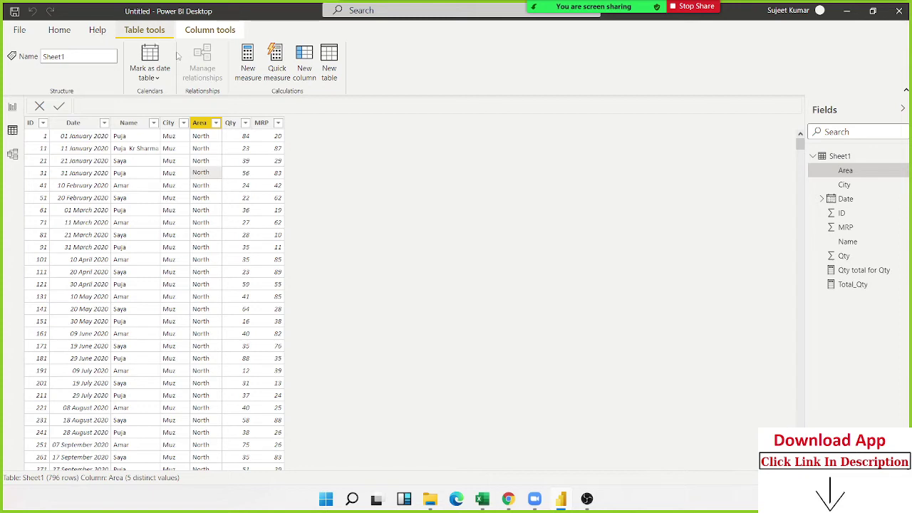
left_click(339, 66)
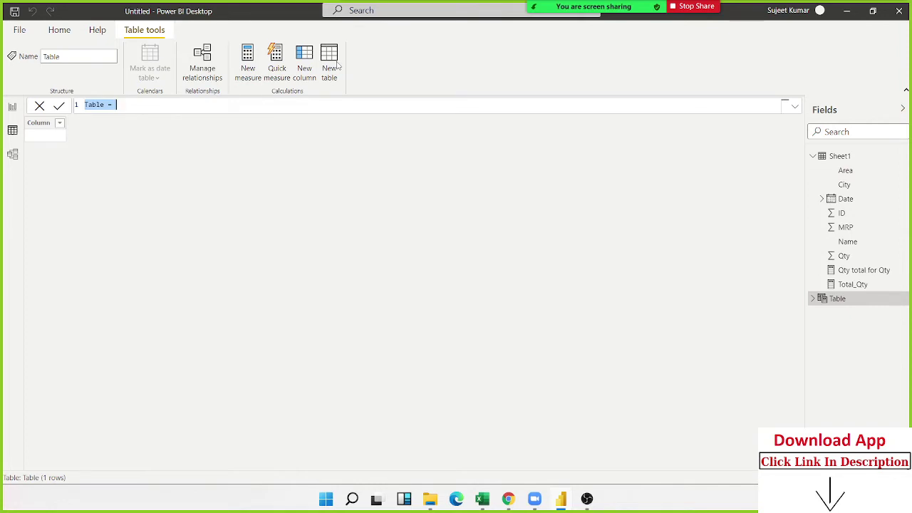
double_click(86, 105)
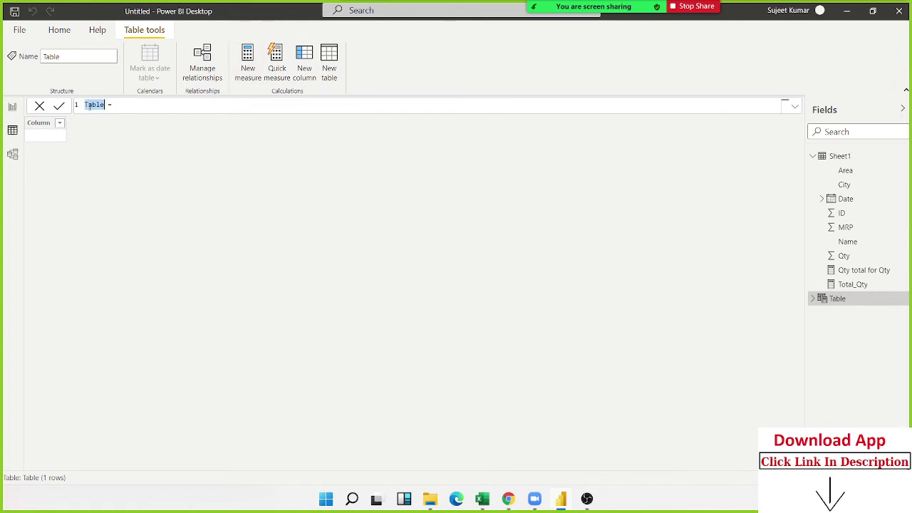
type("SM")
type("R = ")
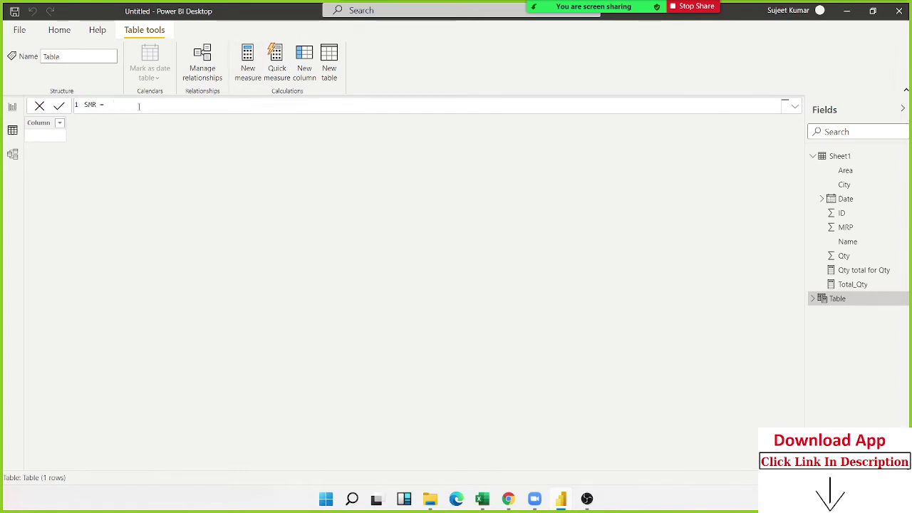
type("ALL")
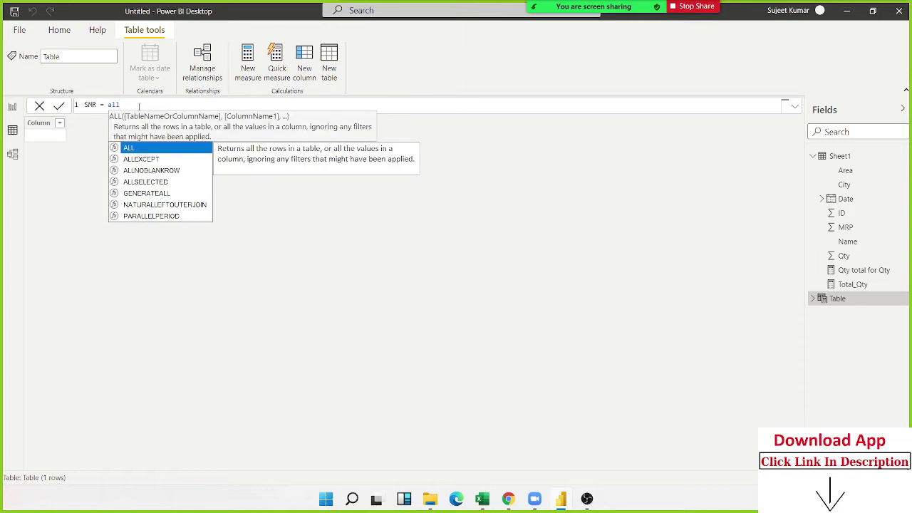
type("(")
key("Down")
key("Down")
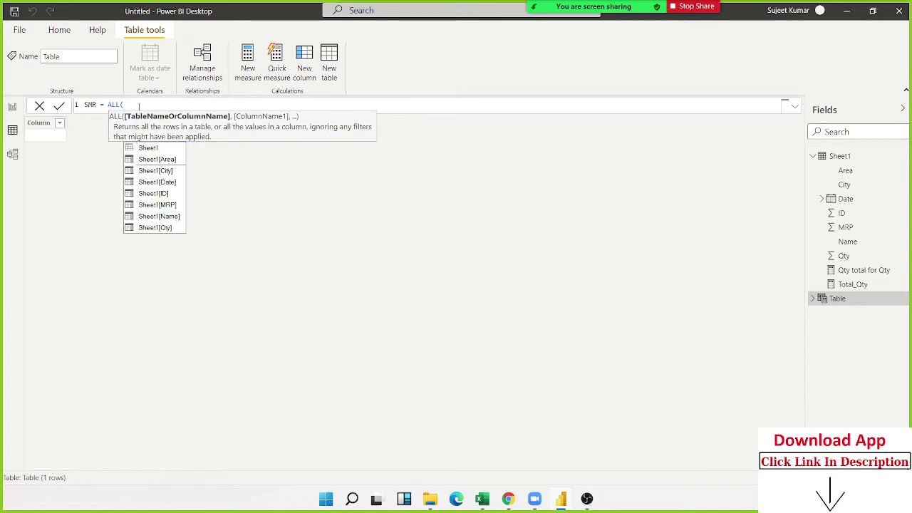
key("Down")
key("Down")
key("Down")
key("Down")
key("Tab")
type(")")
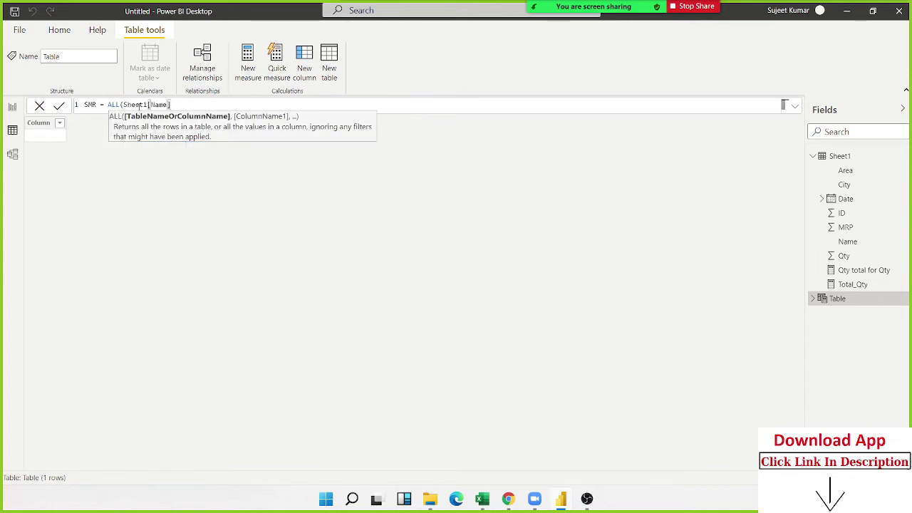
key("Return")
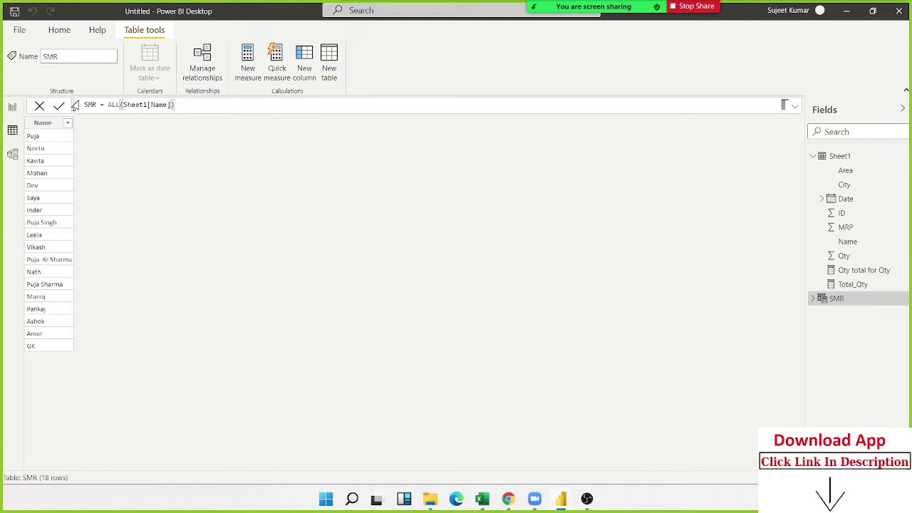
Step: Check the SMR and Sheet1 grids, then shrink the Name and Qty table on Page 1
left_click(14, 110)
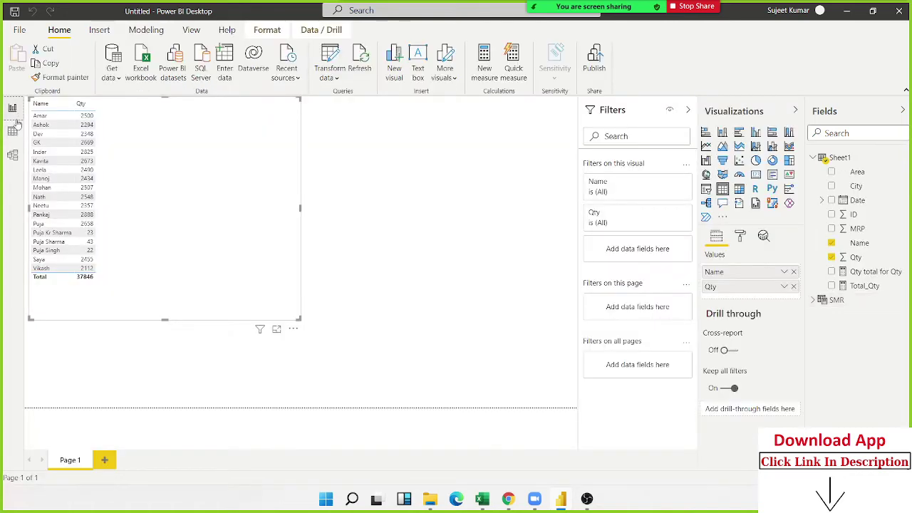
left_click(9, 134)
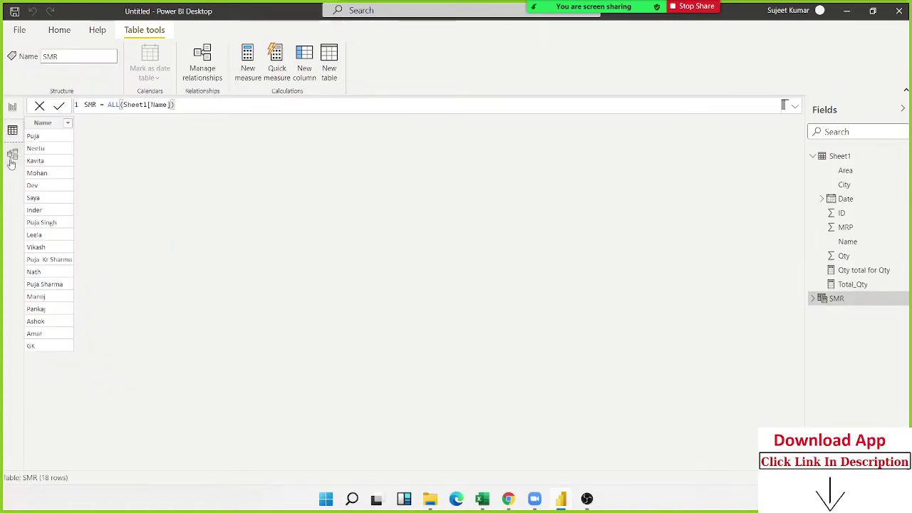
left_click(834, 156)
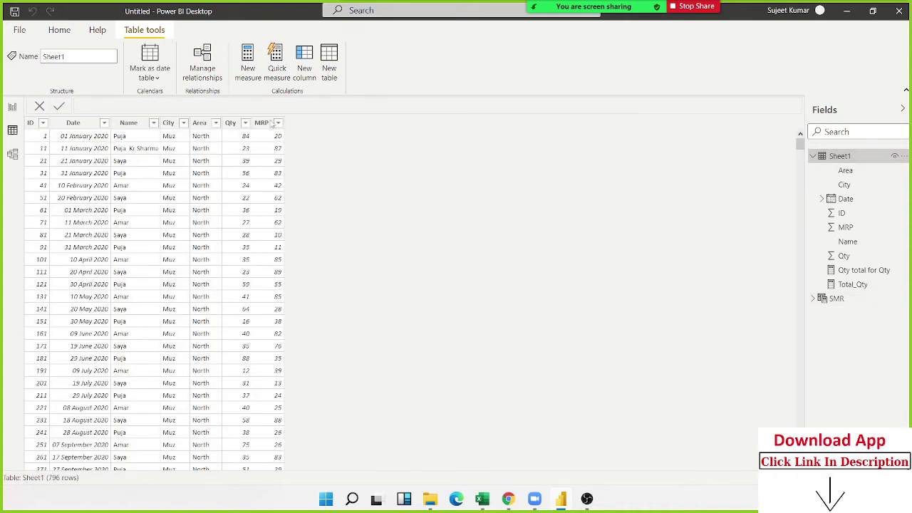
left_click(213, 126)
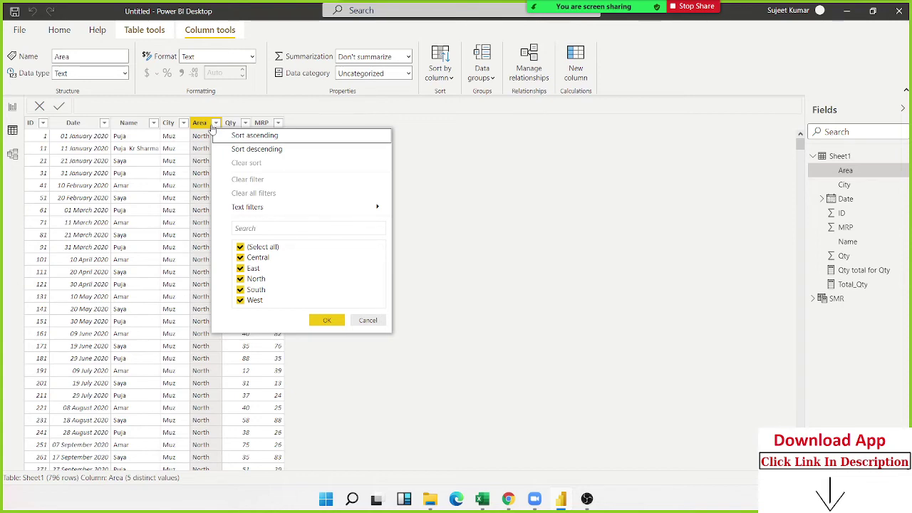
left_click(12, 108)
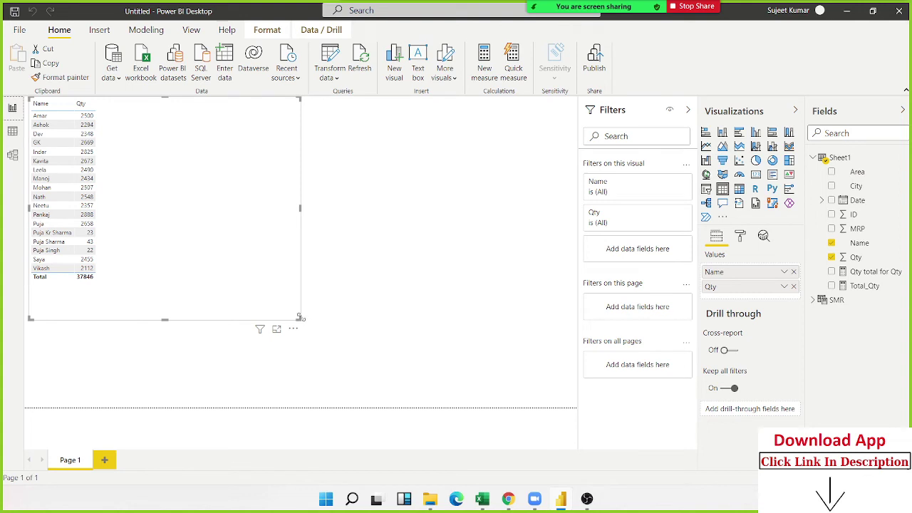
left_click_drag(300, 319, 109, 292)
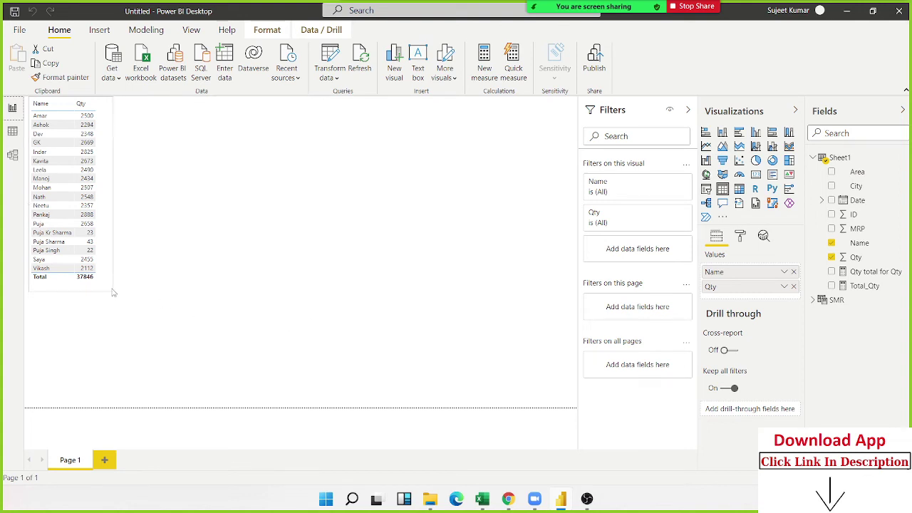
left_click(271, 258)
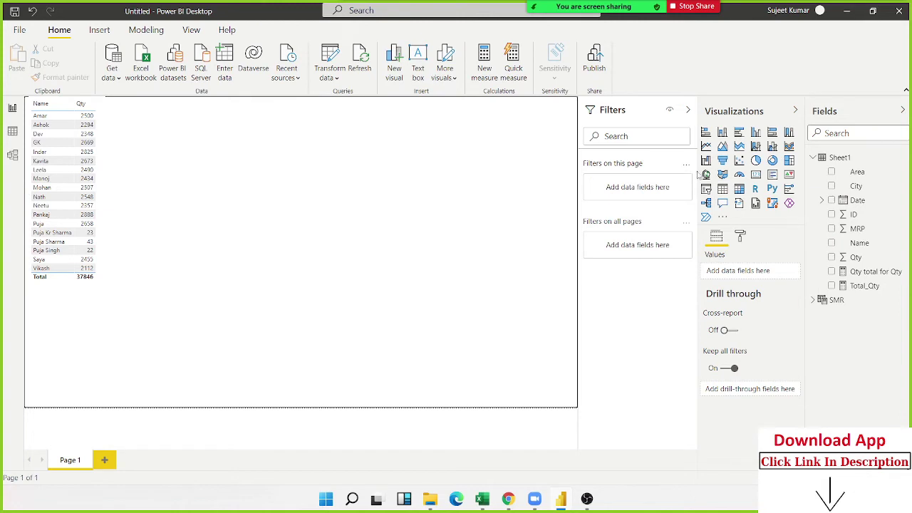
Step: Add a bar chart of Qty by City beside the table and size it
left_click(706, 132)
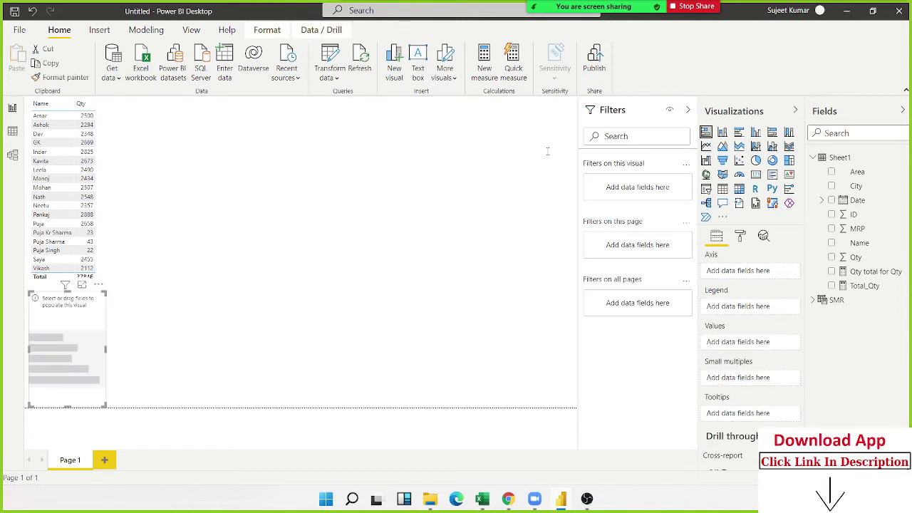
mouse_move(68, 353)
left_mouse_down()
mouse_move(181, 176)
mouse_move(164, 168)
left_mouse_up()
mouse_move(202, 226)
left_mouse_down()
mouse_move(213, 273)
mouse_move(224, 278)
left_mouse_up()
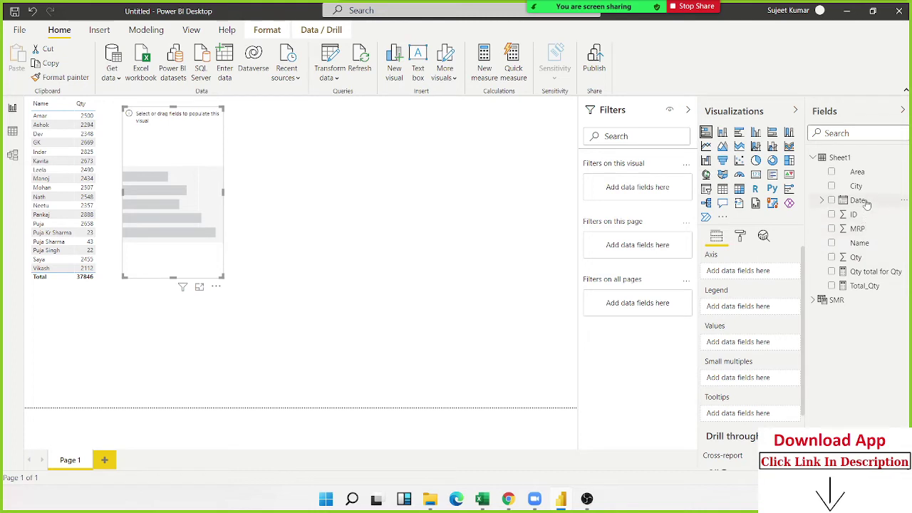
left_click_drag(856, 186, 201, 179)
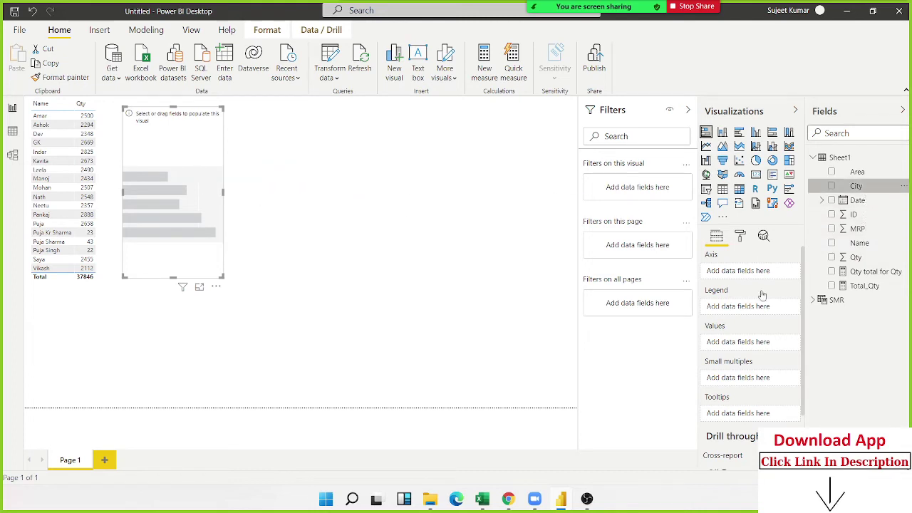
left_click_drag(856, 258, 219, 274)
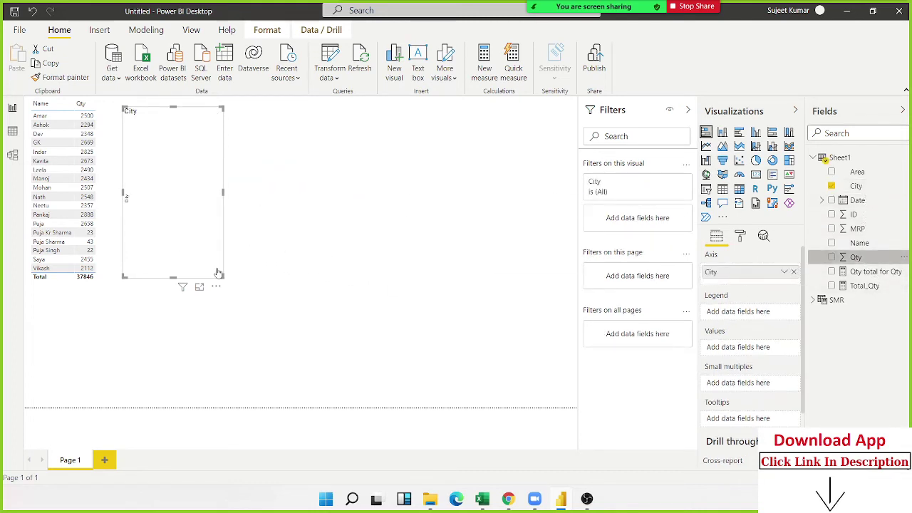
left_click_drag(221, 276, 262, 314)
left_click_drag(133, 134, 118, 126)
Step: Place a new empty slicer to the right of the bar chart
left_click(295, 210)
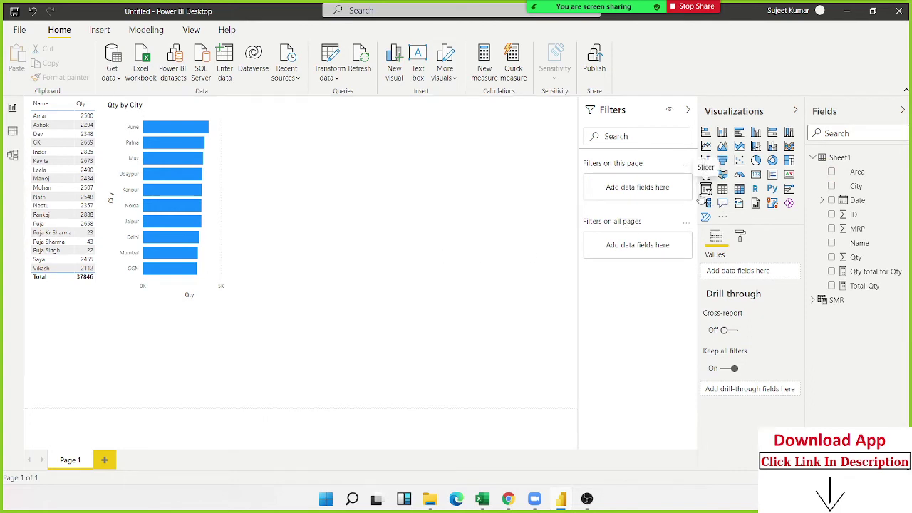
left_click(706, 189)
mouse_move(91, 321)
left_mouse_down()
mouse_move(364, 168)
mouse_move(376, 131)
left_mouse_up()
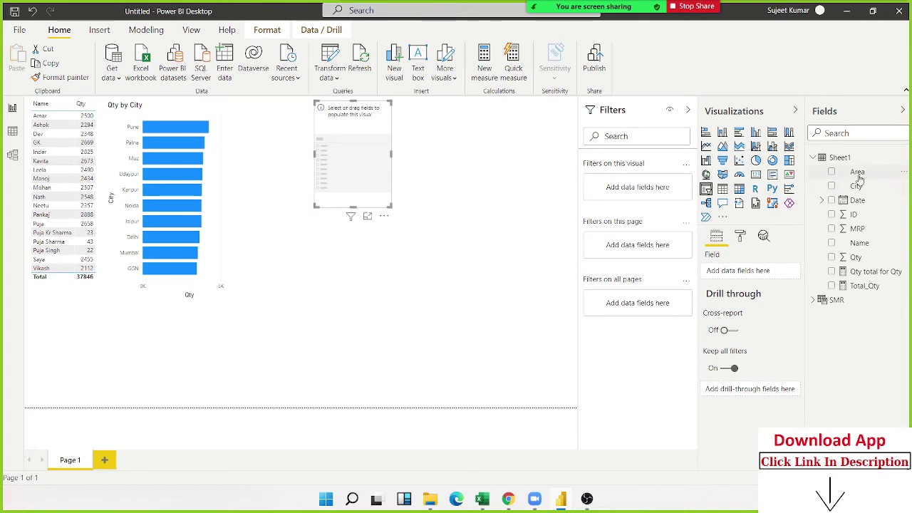
Step: Fill the slicer with Area, switch it to Dropdown style, and make it wider and shorter
left_click_drag(858, 173, 362, 173)
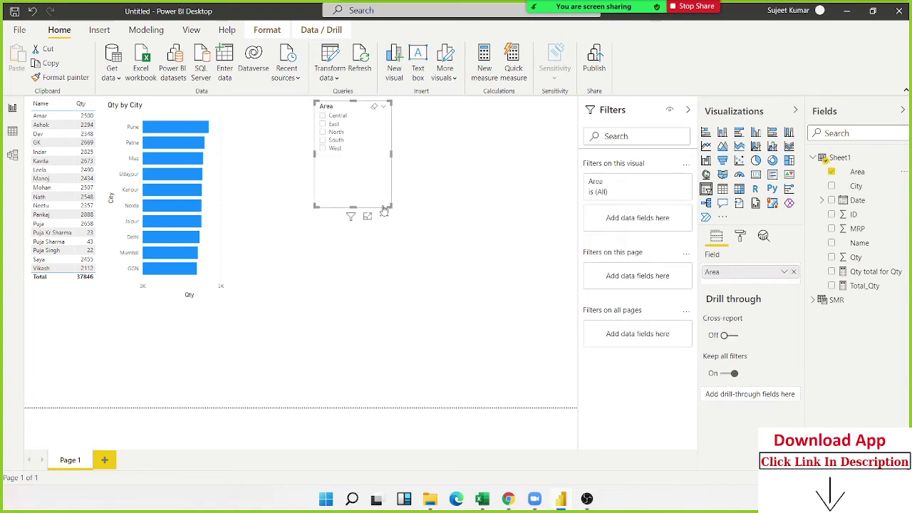
left_click(384, 106)
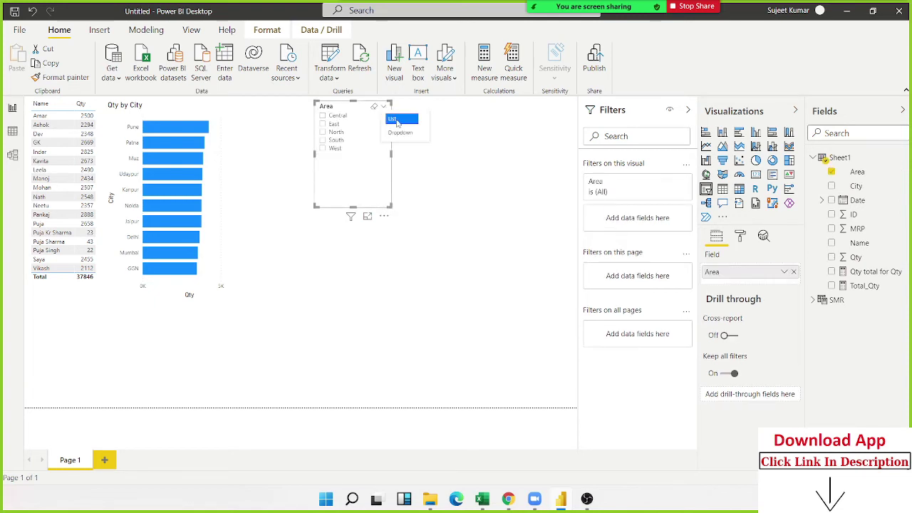
left_click(400, 133)
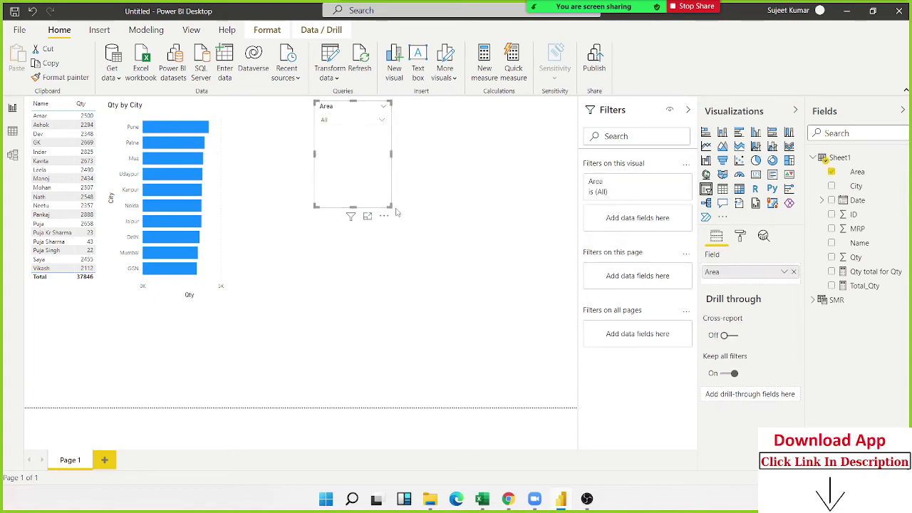
left_click_drag(389, 205, 432, 174)
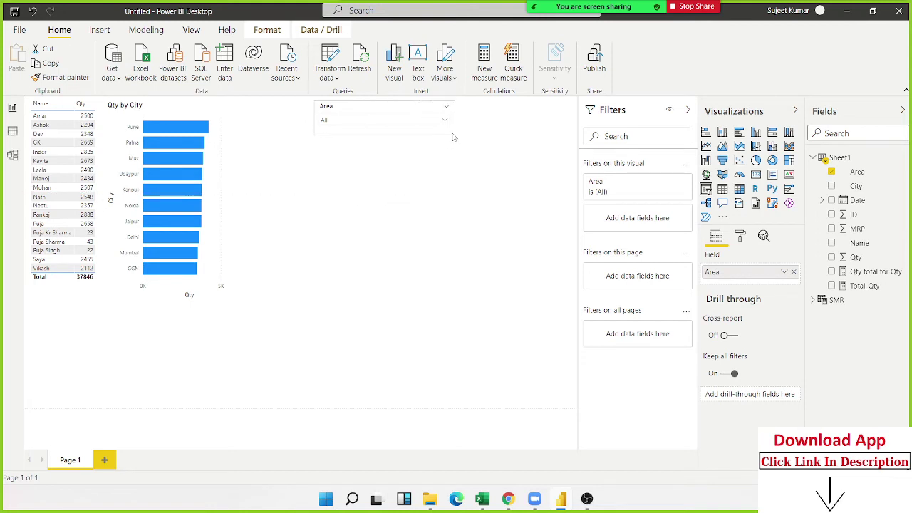
left_click(431, 173)
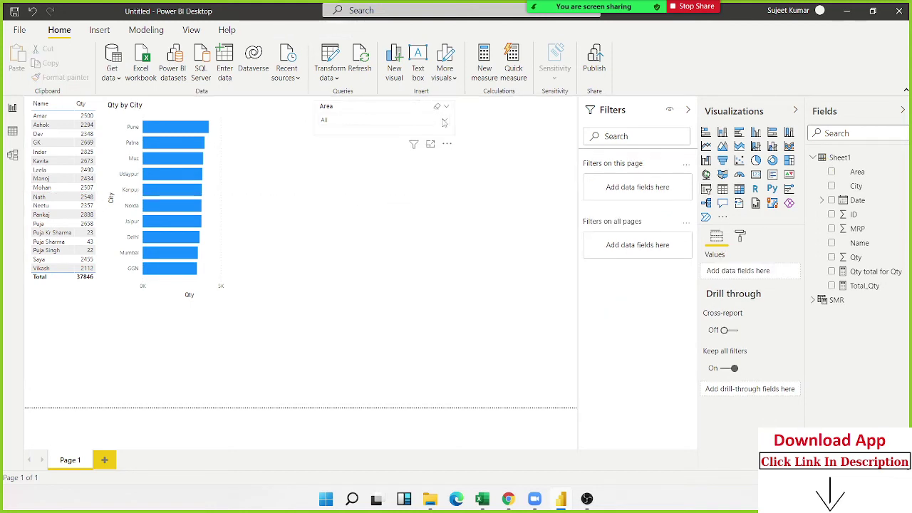
left_click(445, 120)
left_click(326, 131)
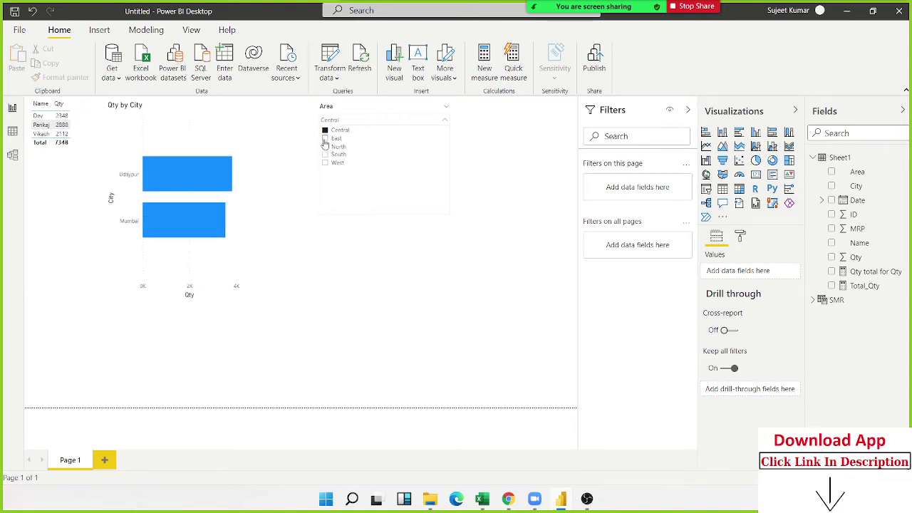
left_click(325, 139)
left_click(325, 146)
left_click(325, 155)
left_click(325, 163)
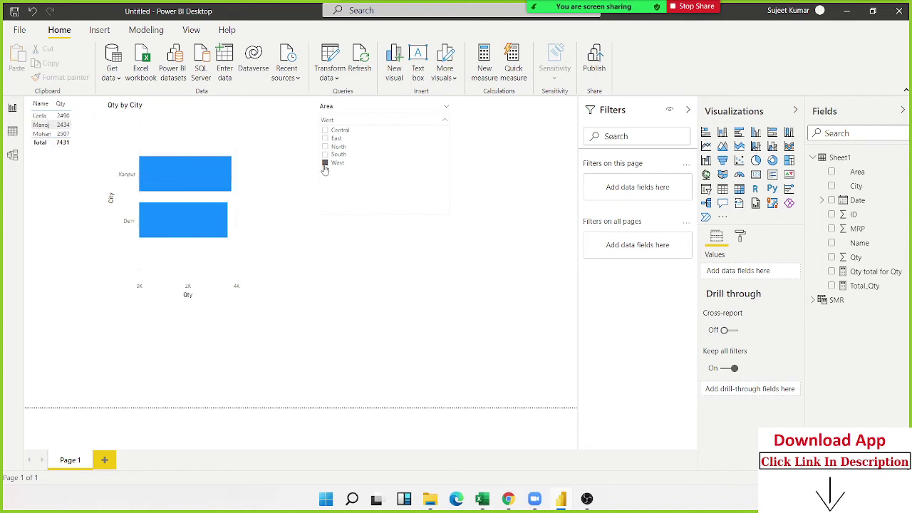
left_click(326, 155)
left_click(325, 130)
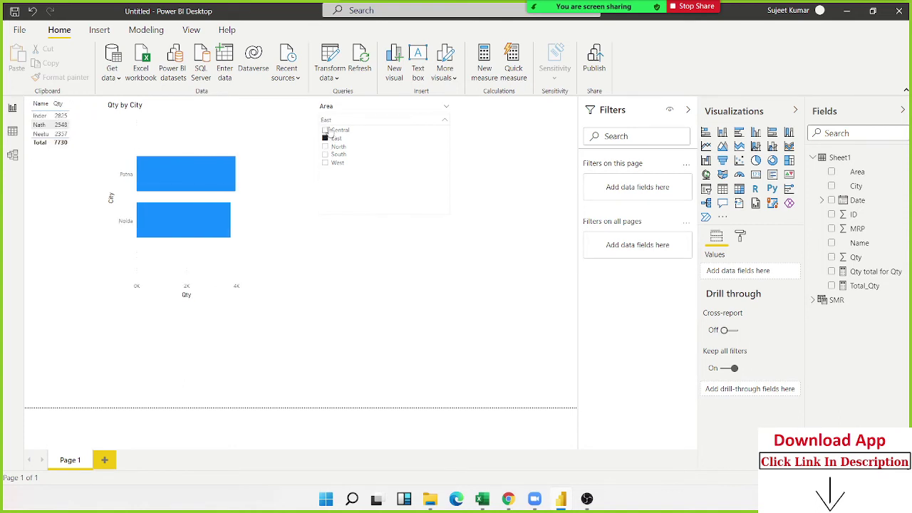
left_click(343, 227)
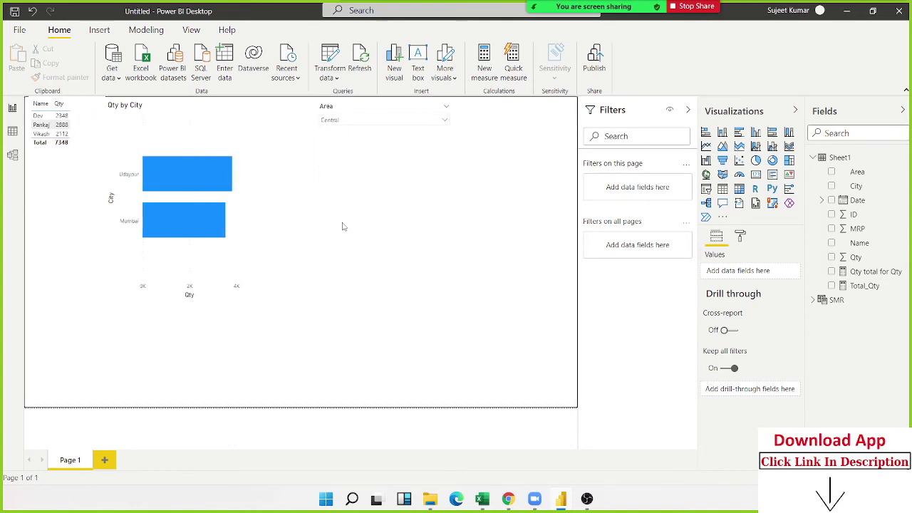
left_click(217, 168)
left_click(442, 125)
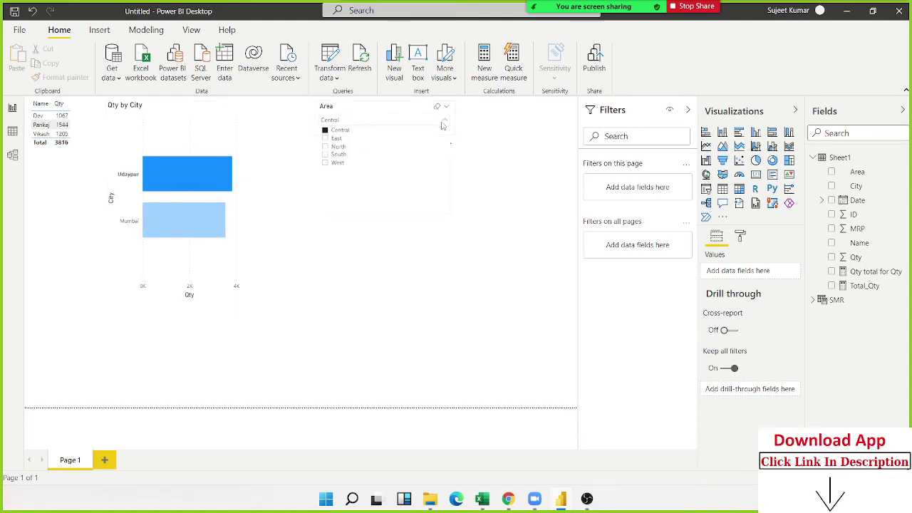
left_click(324, 131)
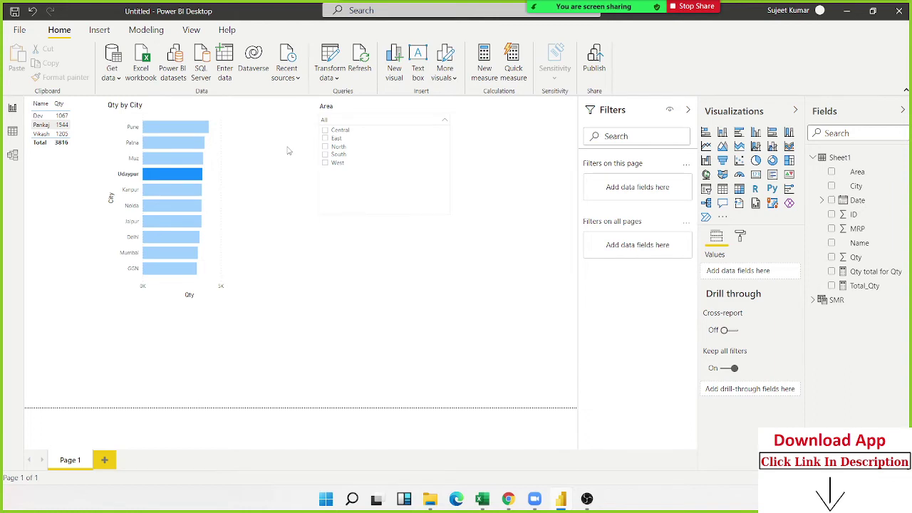
left_click(287, 149)
left_click(200, 174)
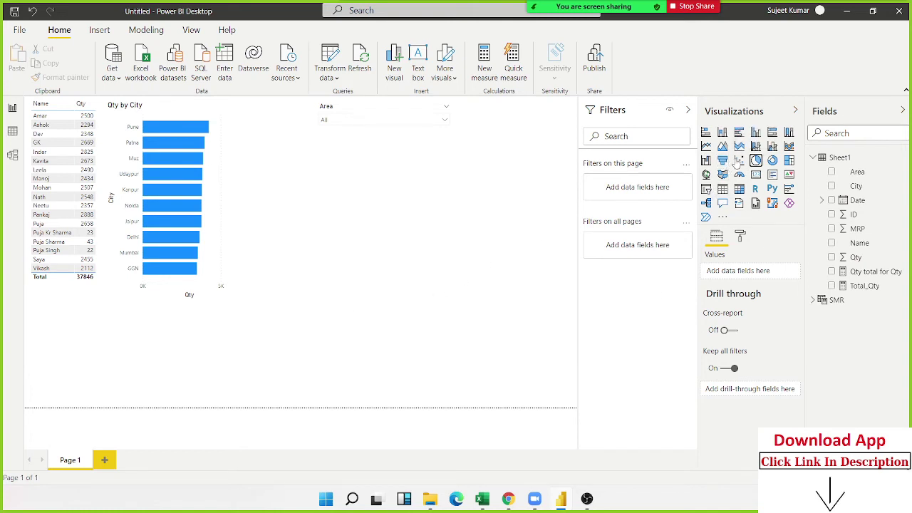
Step: Insert a pie chart with Name as legend and Qty as values, enlarged below the slicer
left_click(444, 259)
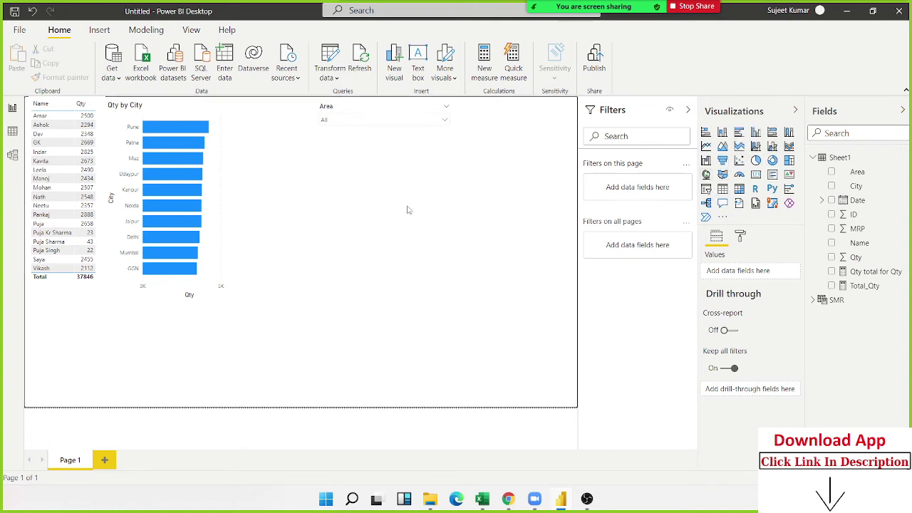
left_click(756, 159)
left_click_drag(97, 347, 417, 268)
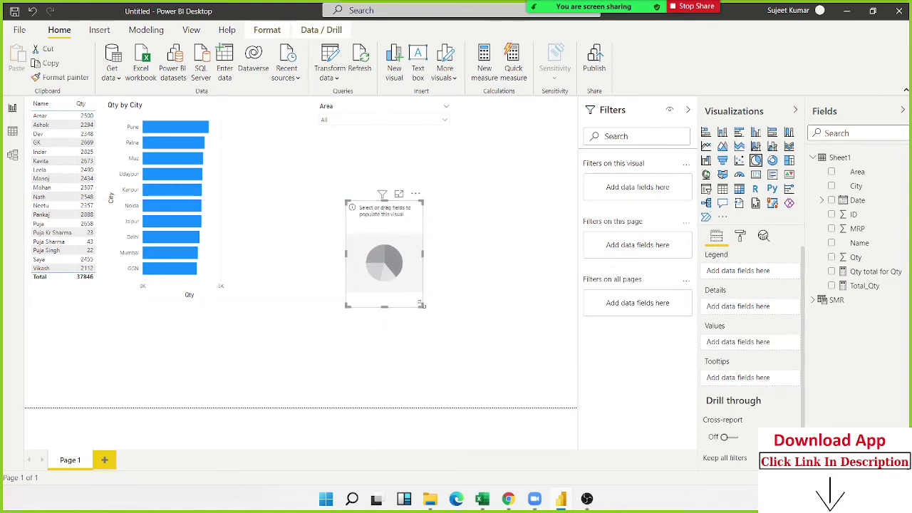
mouse_move(428, 305)
left_mouse_down()
mouse_move(501, 373)
mouse_move(521, 374)
left_mouse_up()
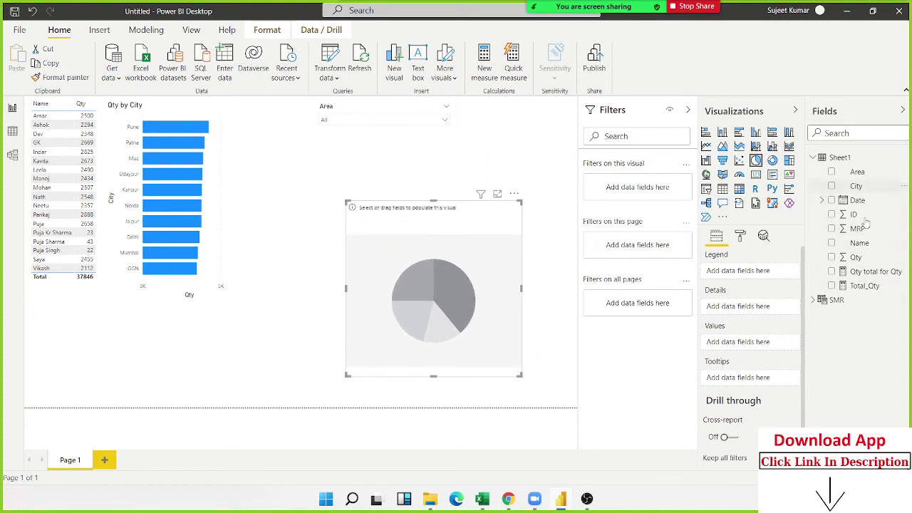
mouse_move(859, 243)
left_click_drag(860, 243, 464, 283)
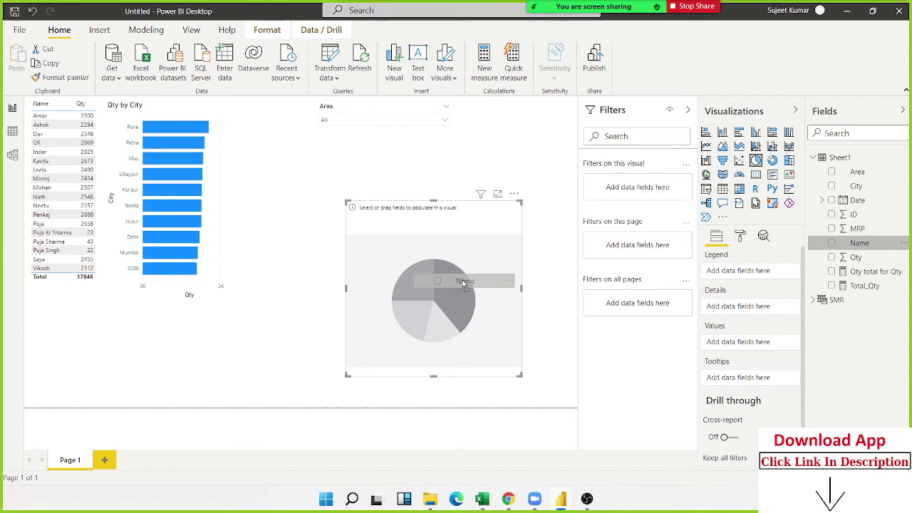
left_click_drag(847, 265, 397, 335)
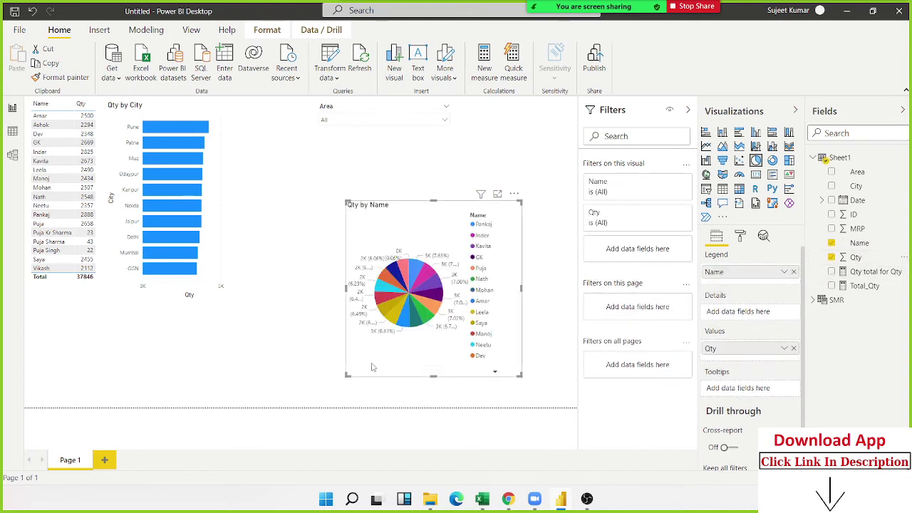
left_click_drag(347, 375, 278, 387)
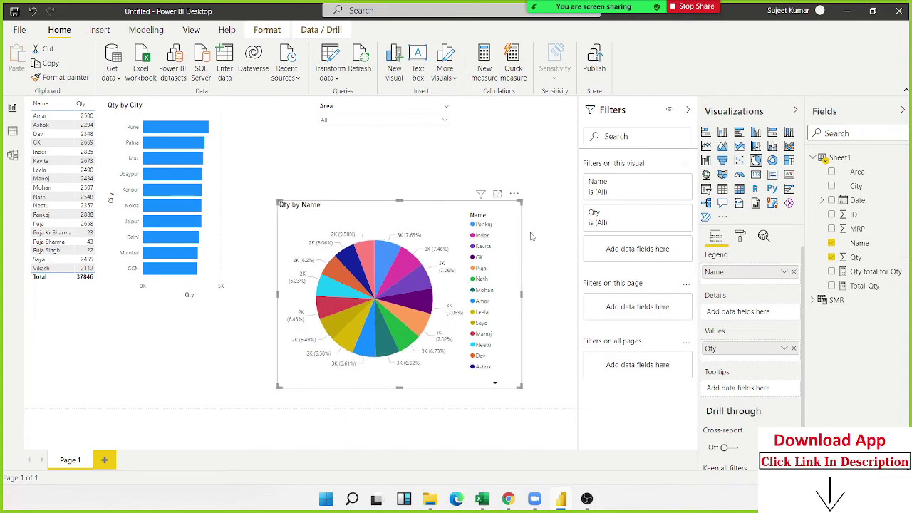
left_click_drag(523, 204, 565, 156)
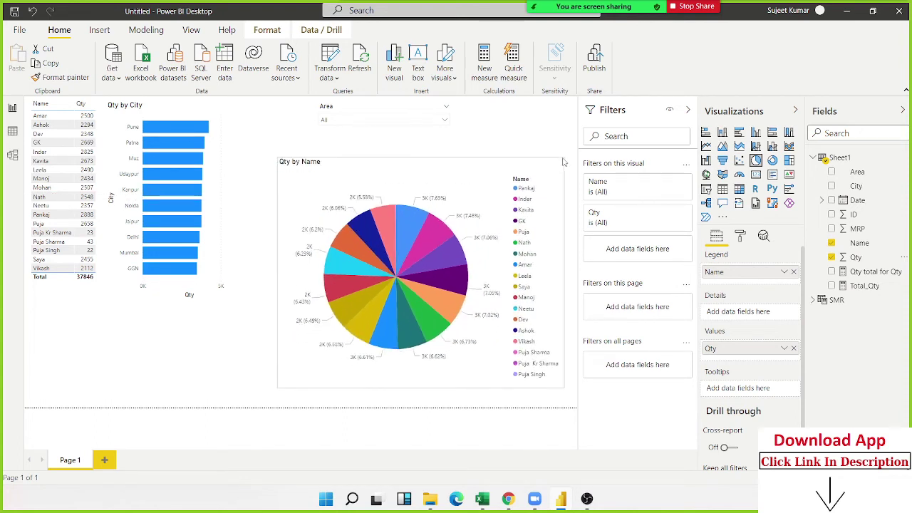
left_click(437, 132)
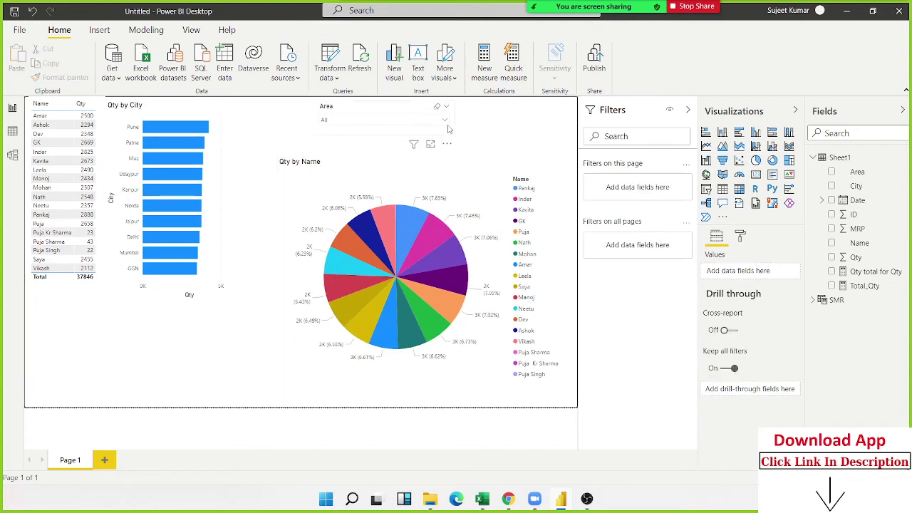
Step: Set the Area slicer to East, then select the pie chart and collapse Sheet1's fields
left_click(446, 121)
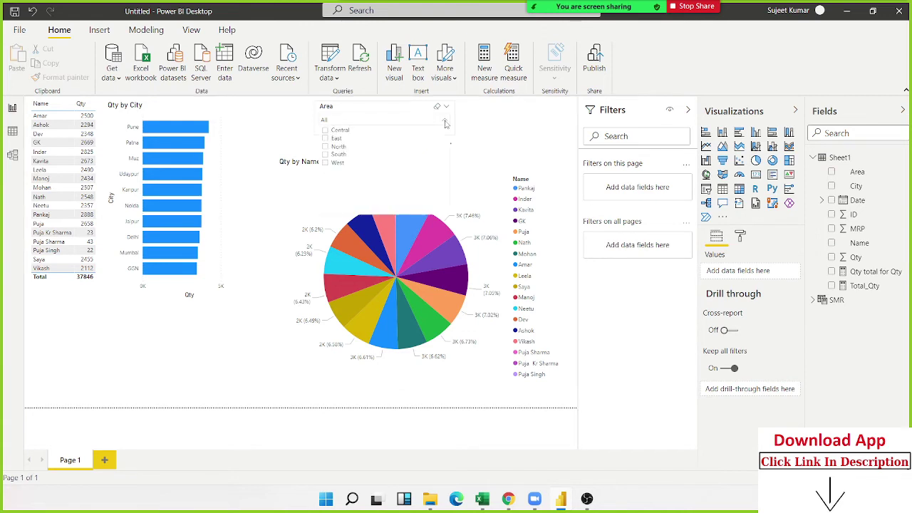
left_click(325, 139)
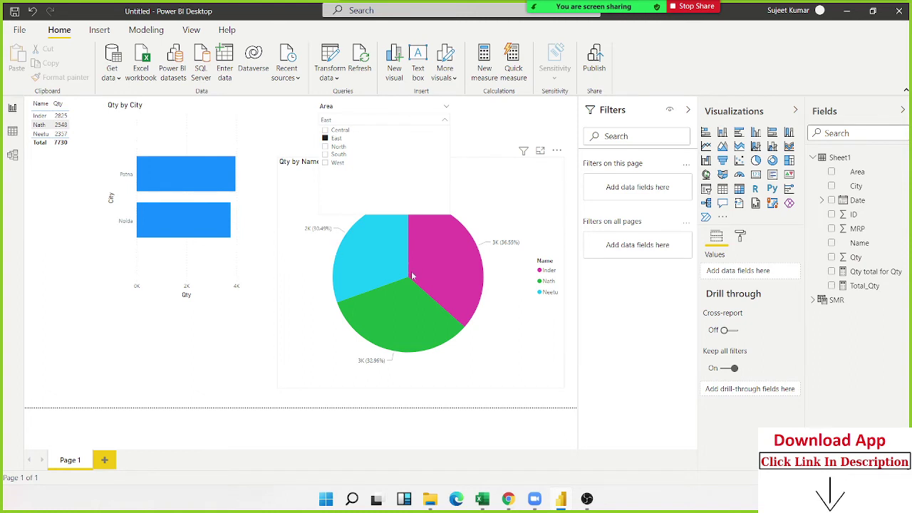
left_click(400, 316)
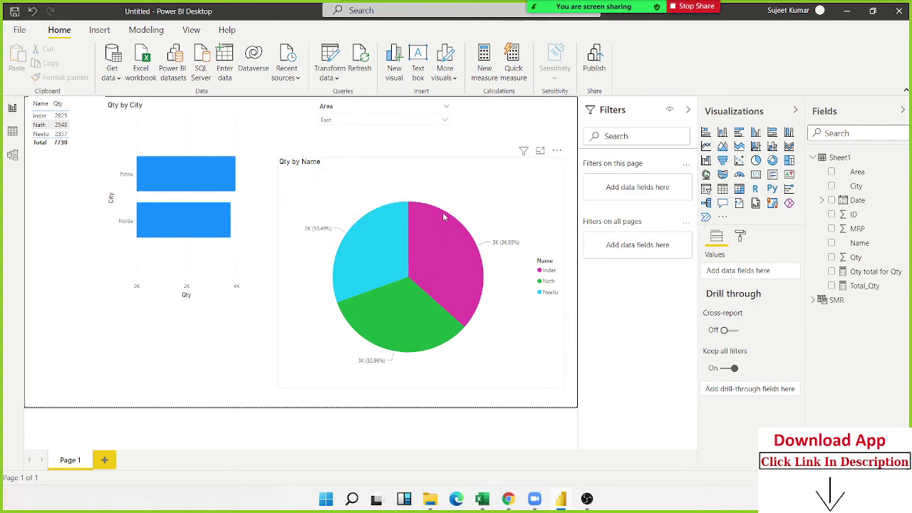
mouse_move(443, 216)
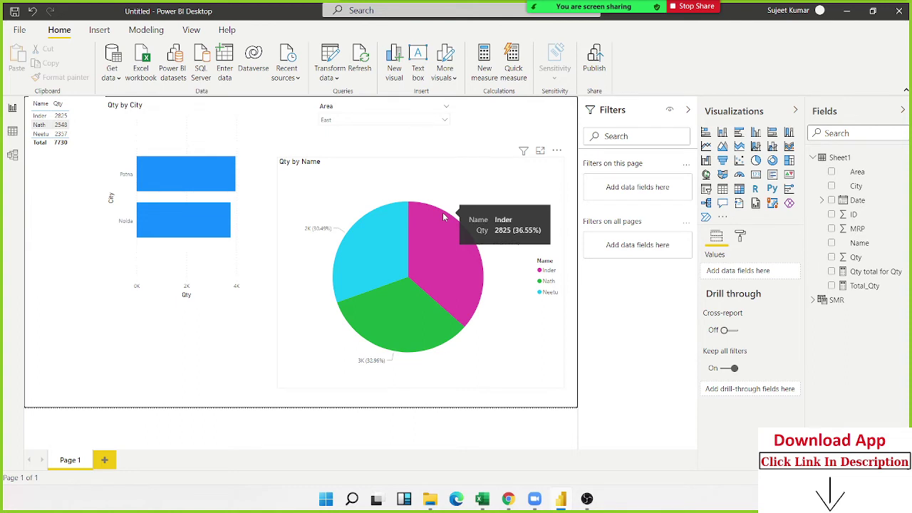
left_click(453, 172)
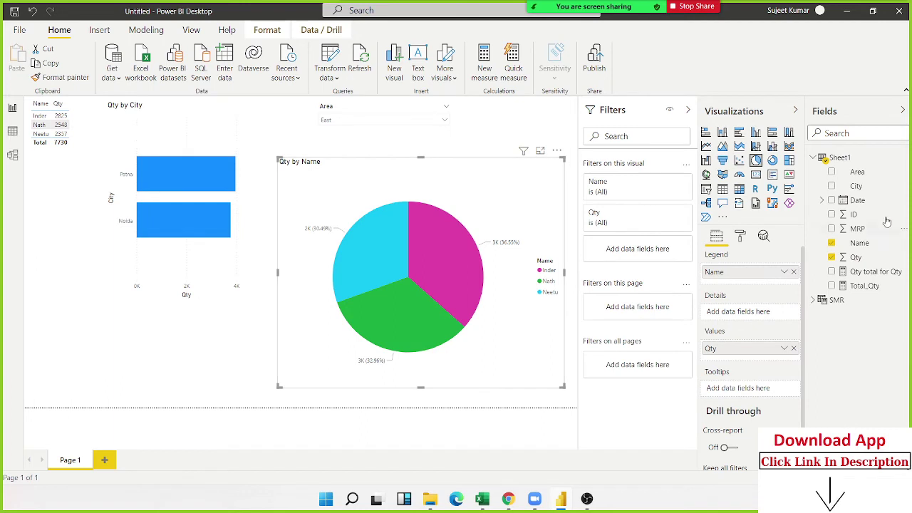
left_click(813, 158)
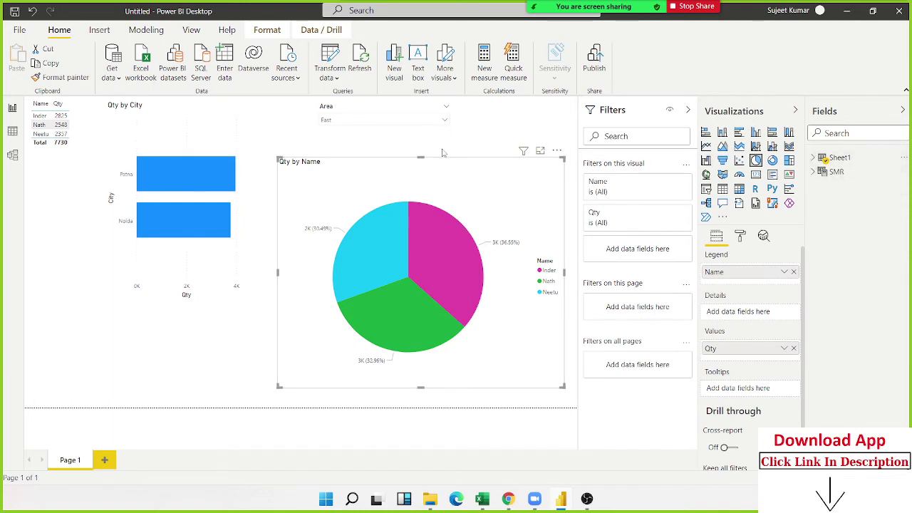
Step: Delete the pie chart, clear the East filter back to All, and show the Sheet1 grid
key("Delete")
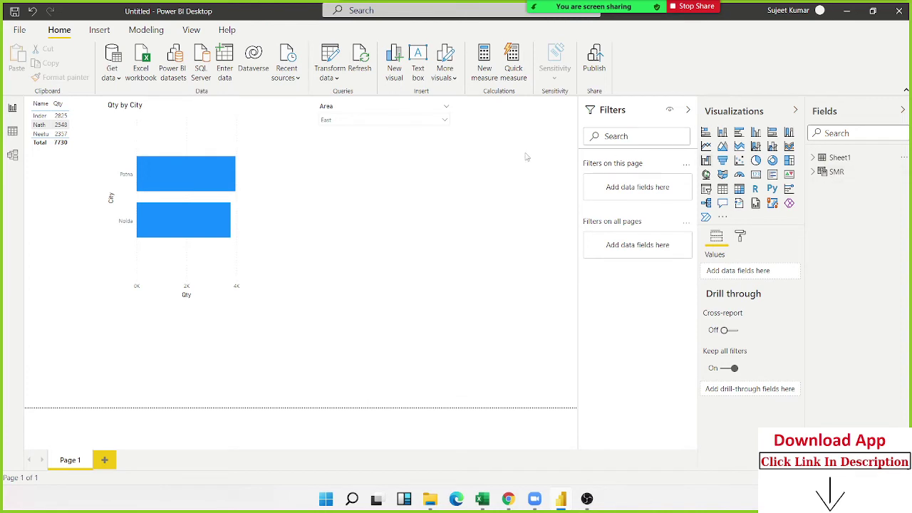
mouse_move(385, 116)
left_click(445, 122)
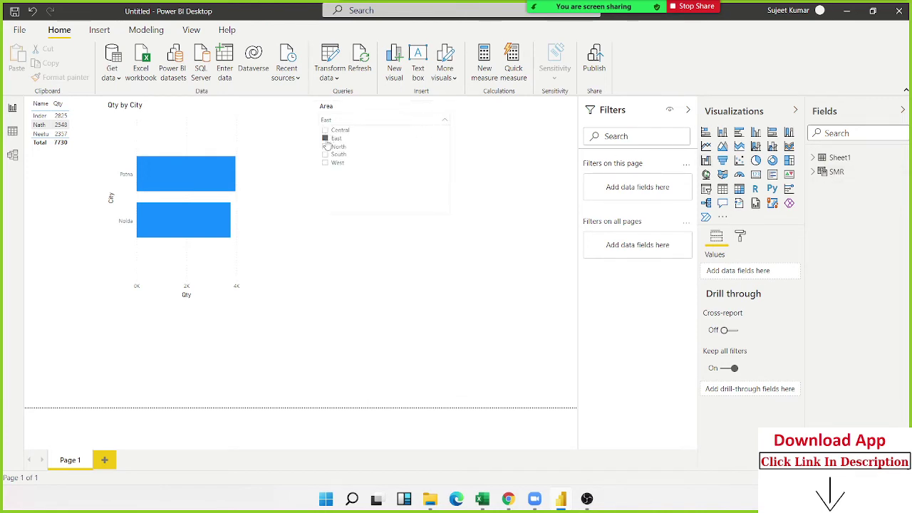
left_click(325, 139)
left_click(319, 227)
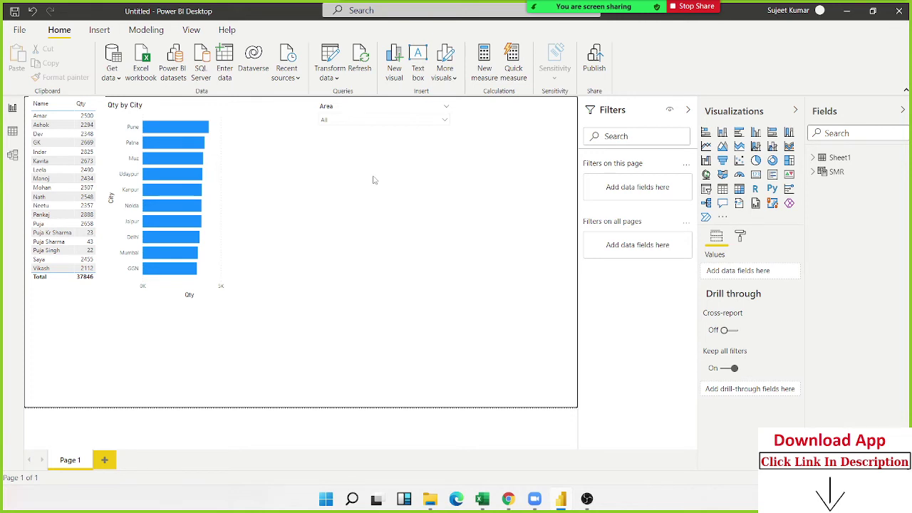
left_click(13, 132)
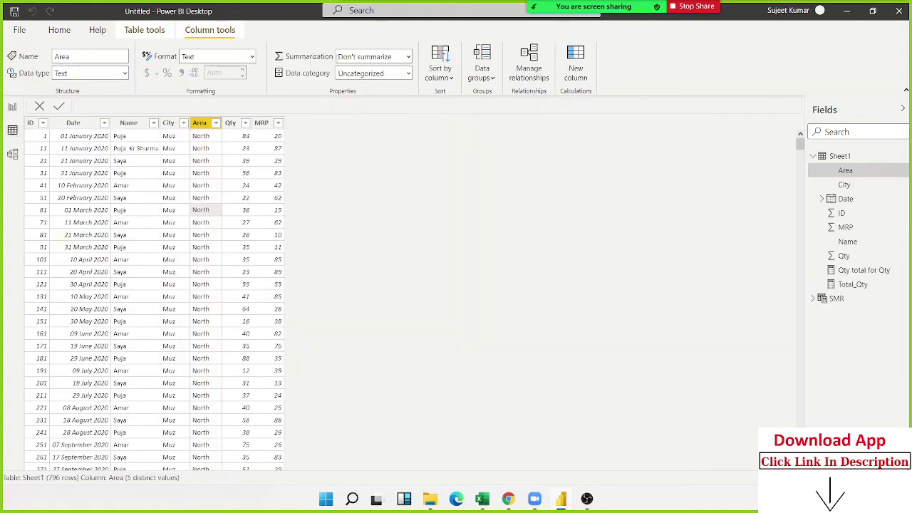
Step: Start a new calculated table named Central using the FILTER function
left_click(140, 29)
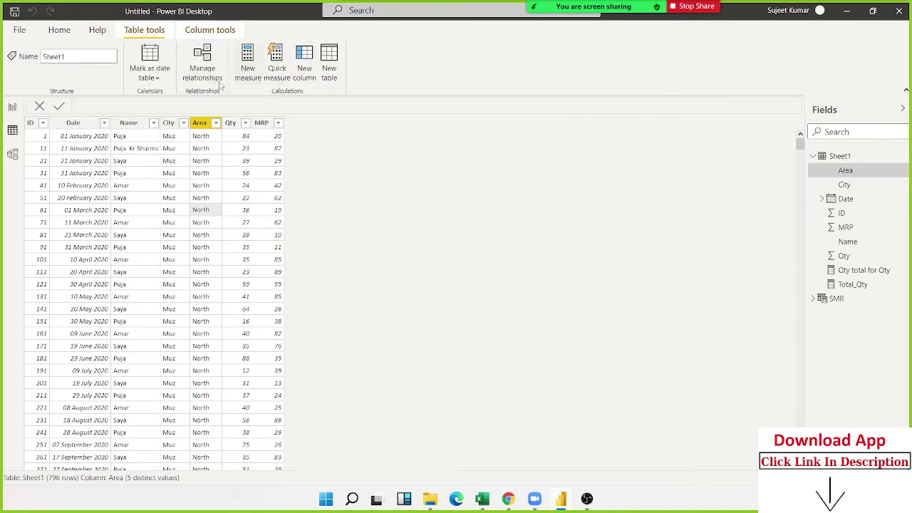
left_click(329, 79)
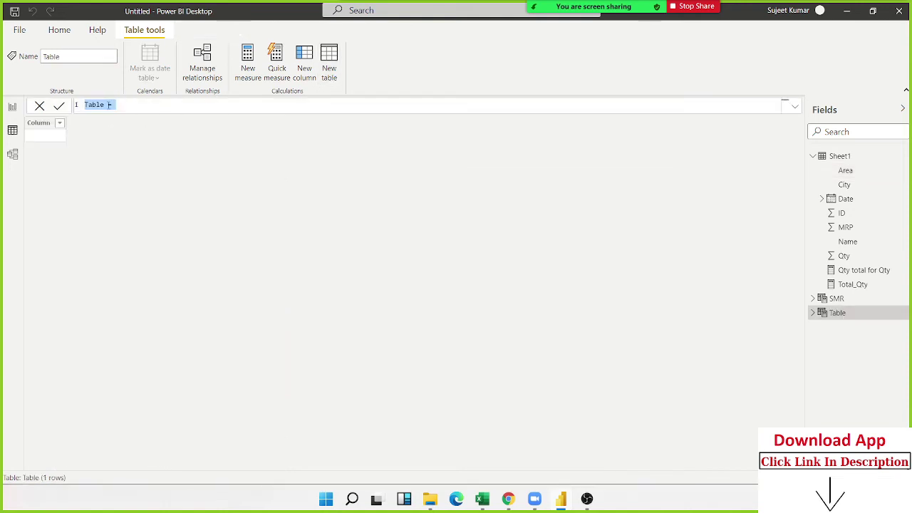
double_click(100, 105)
type("C")
type("entral")
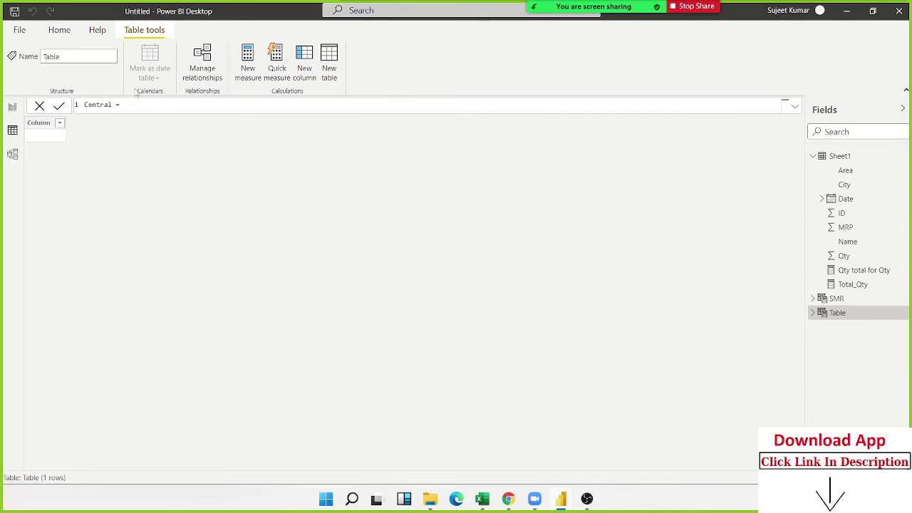
left_click(127, 105)
type("fi")
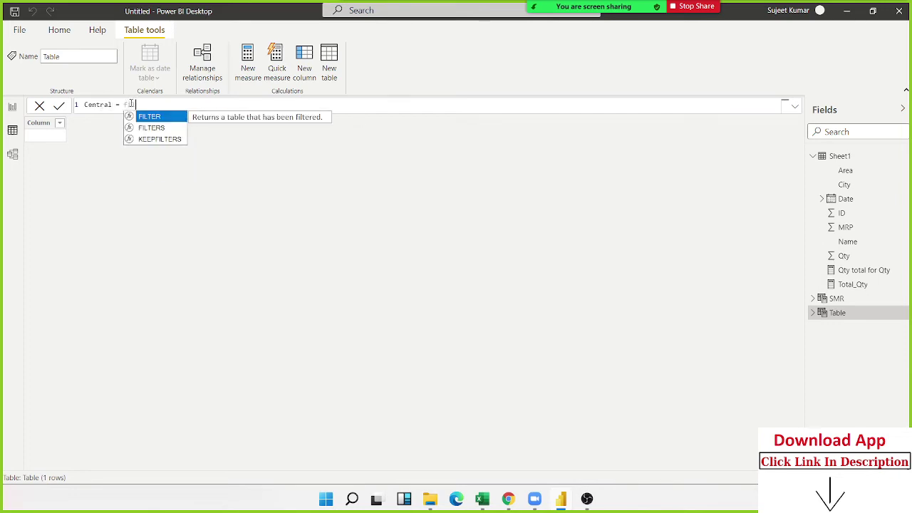
key("Tab")
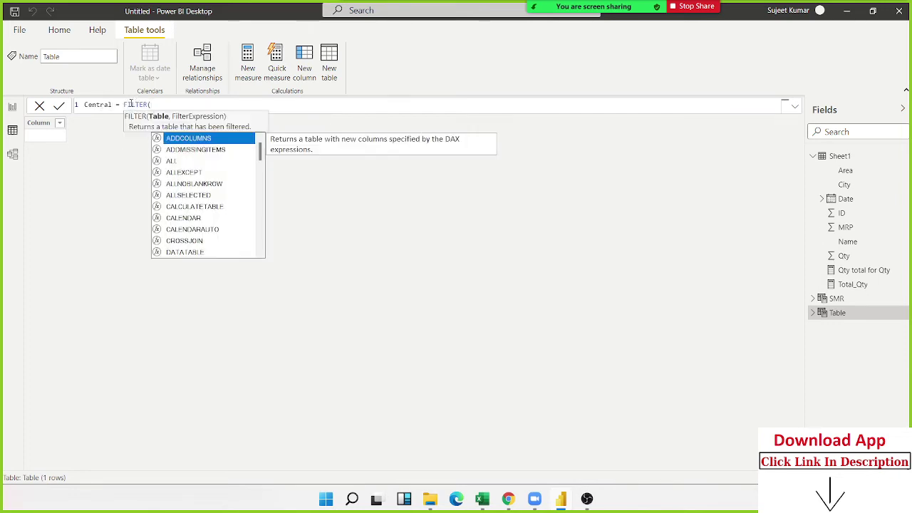
Step: Finish the formula FILTER(Sheet1,Sheet1[Area]="Central"), commit it, and return to the report
key("Down")
key("Down")
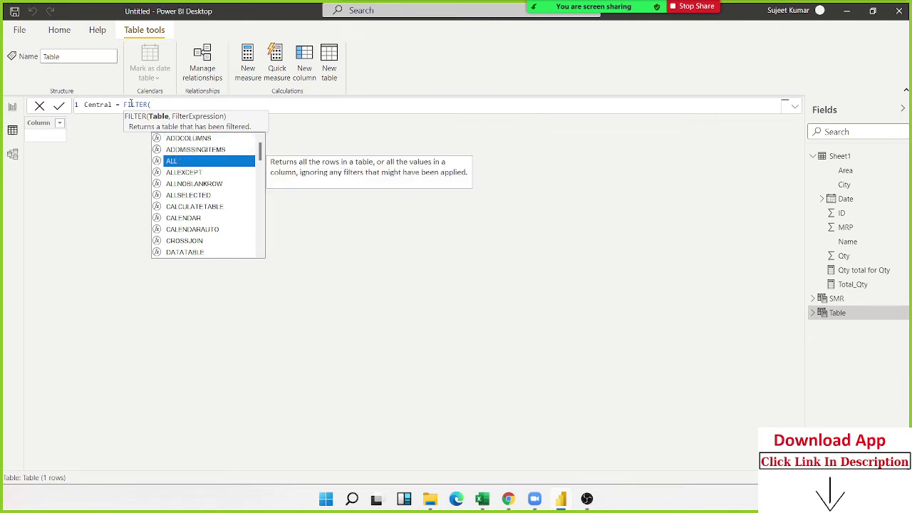
type("sh")
key("Tab")
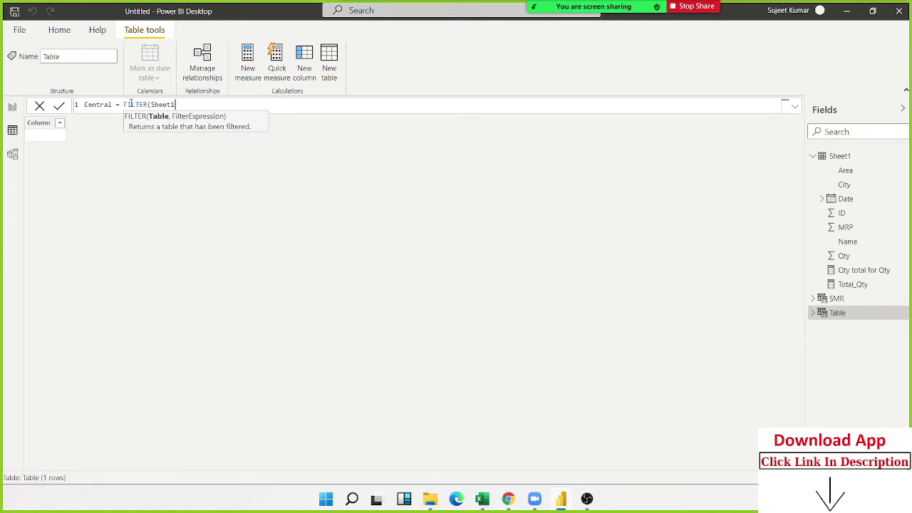
type(",")
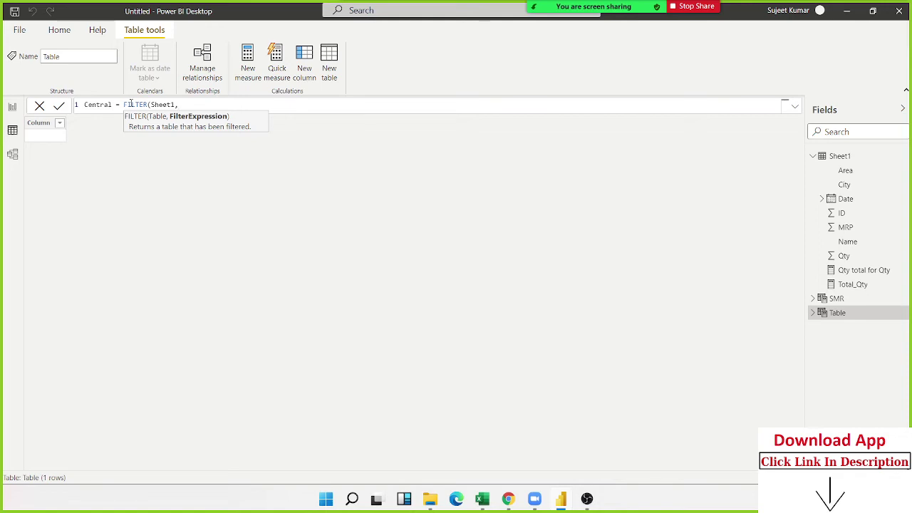
type("Sheet1[A")
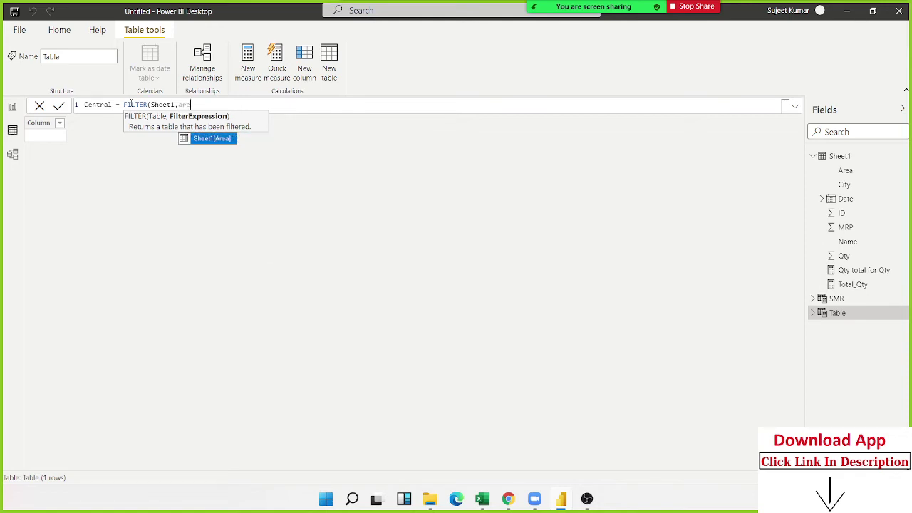
key("Tab")
type("=\"")
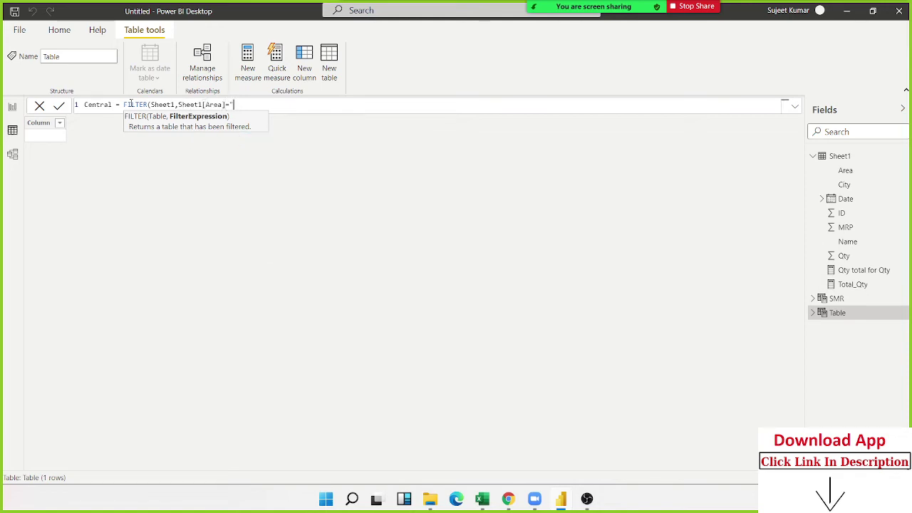
type("Cen")
type("tral\"")
type(")")
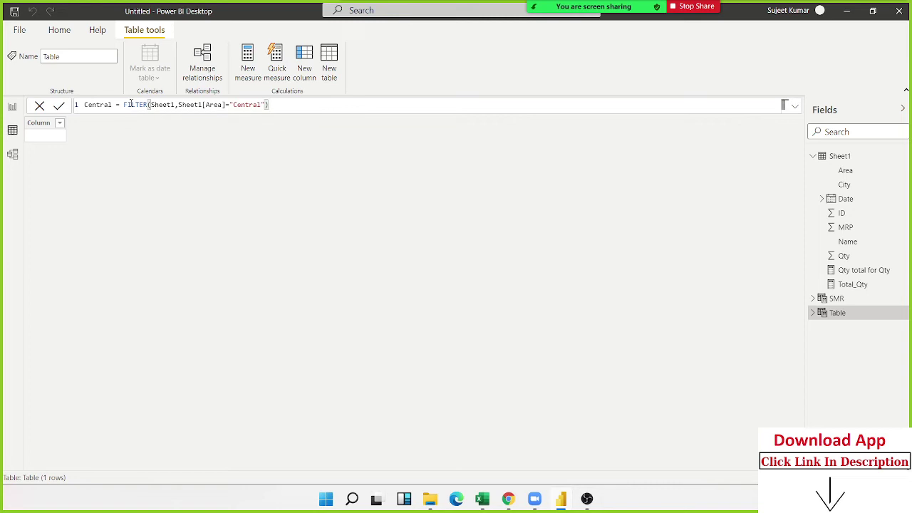
key("Return")
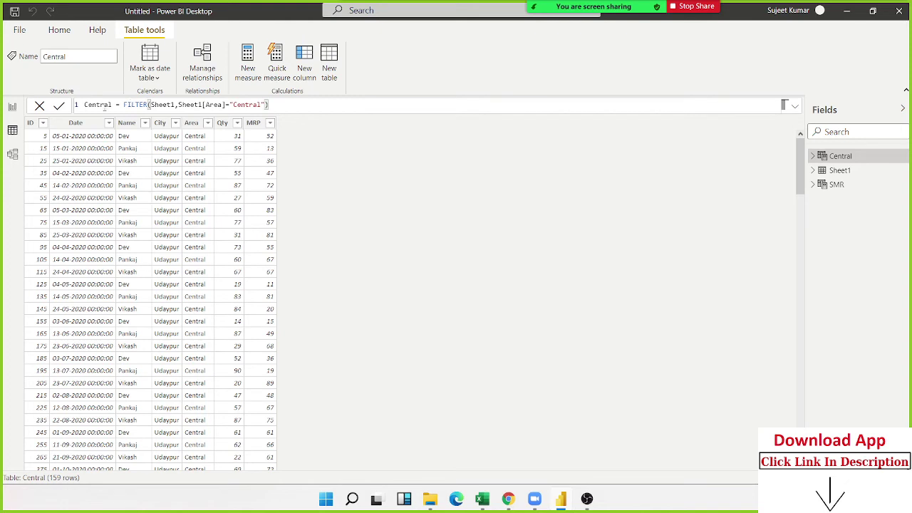
left_click(12, 107)
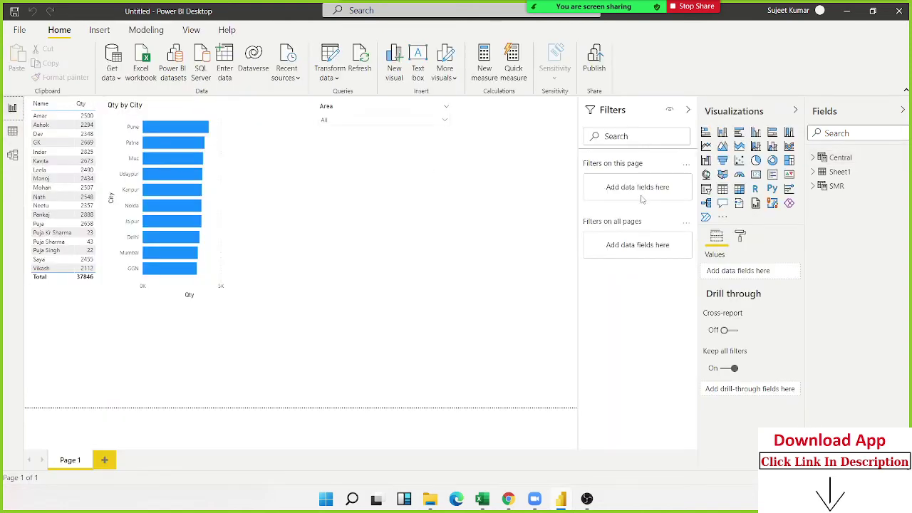
Step: Add an enlarged pie chart of Qty by Name from the Central table
left_click(815, 158)
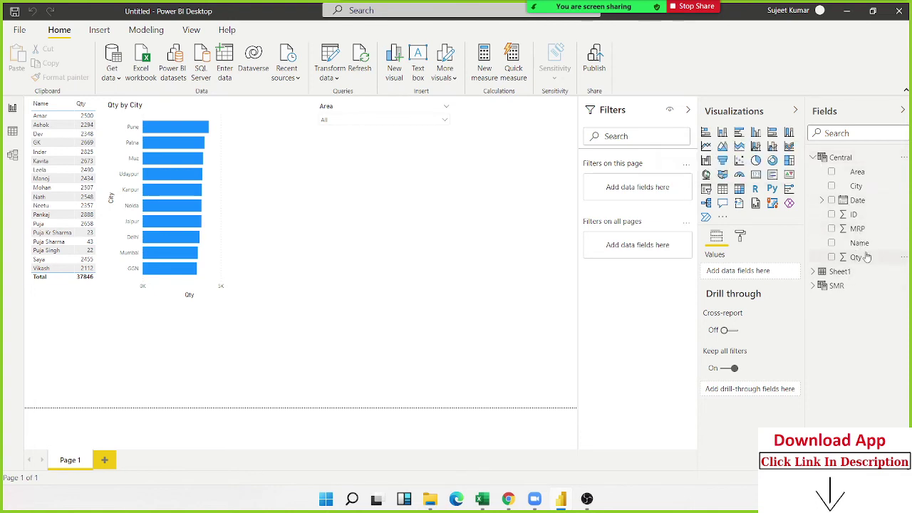
left_click(755, 159)
mouse_move(151, 345)
left_mouse_down()
mouse_move(367, 230)
mouse_move(362, 194)
left_mouse_up()
left_click_drag(860, 243, 367, 243)
left_click_drag(856, 258, 364, 240)
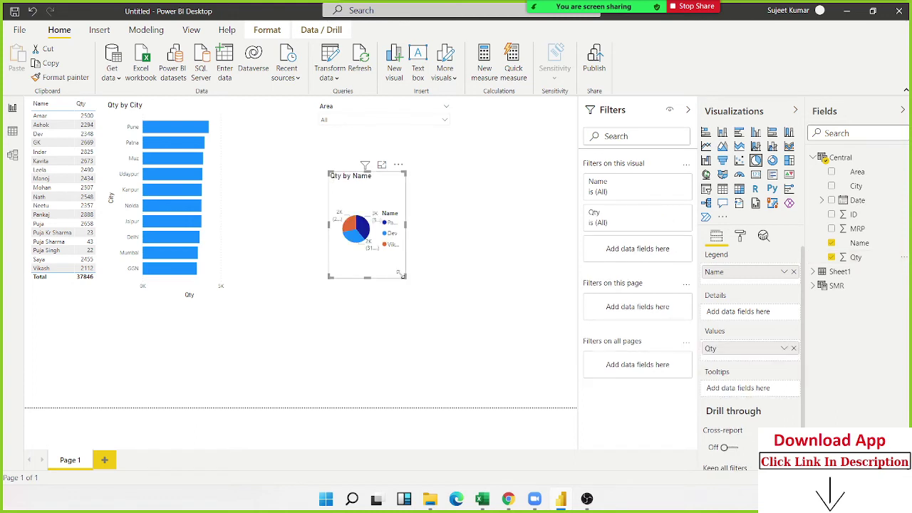
left_click_drag(403, 276, 542, 368)
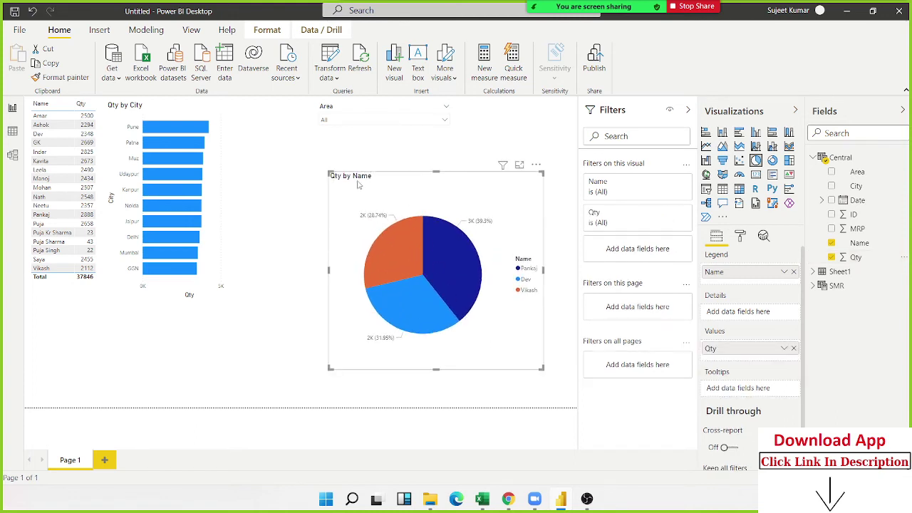
left_click(322, 146)
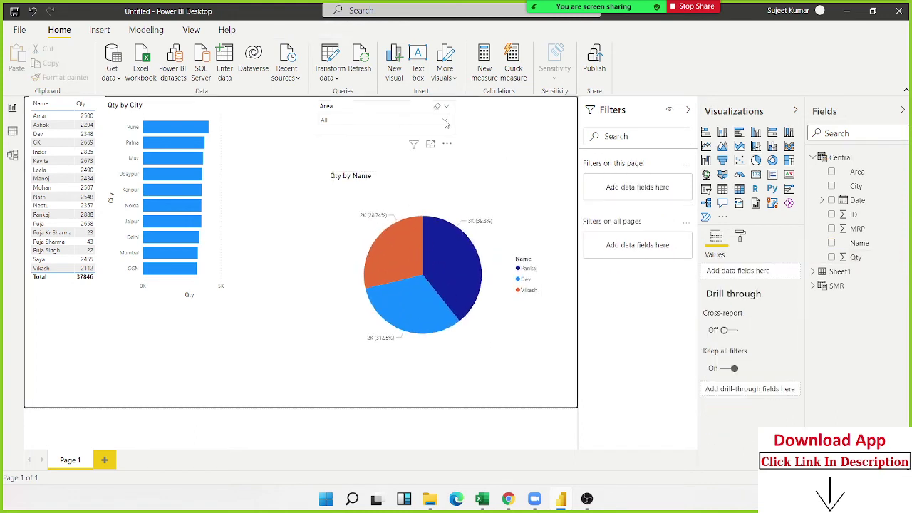
Step: Try the Area slicer on East, North, South and West, reset it, then view Central's data
left_click(445, 121)
left_click(337, 139)
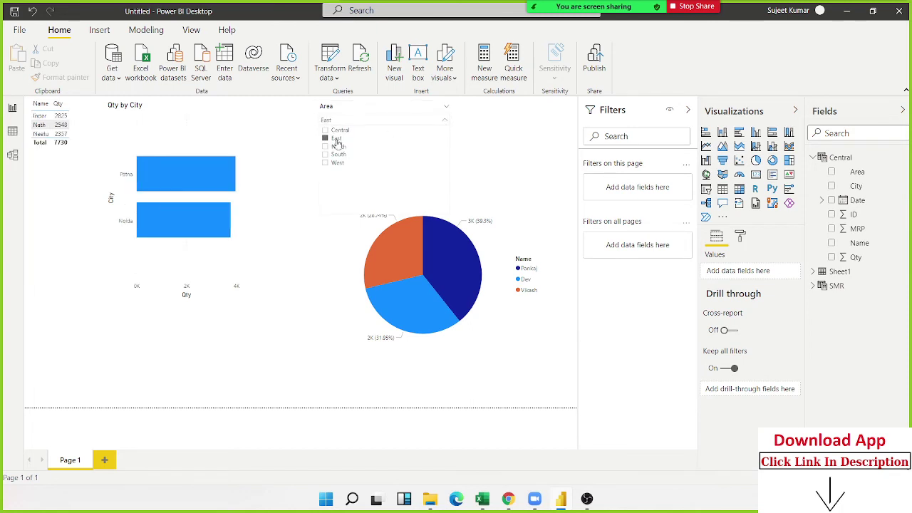
left_click(338, 146)
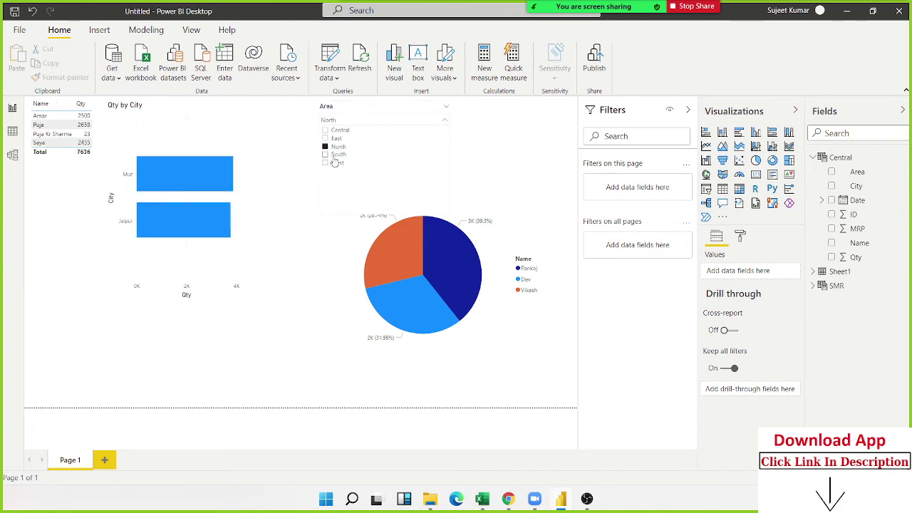
left_click(336, 155)
left_click(335, 163)
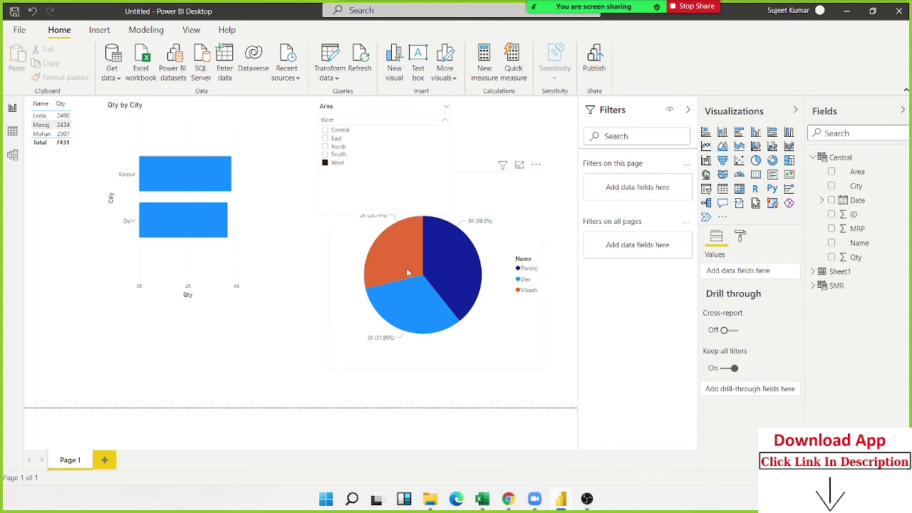
left_click(325, 163)
left_click(282, 295)
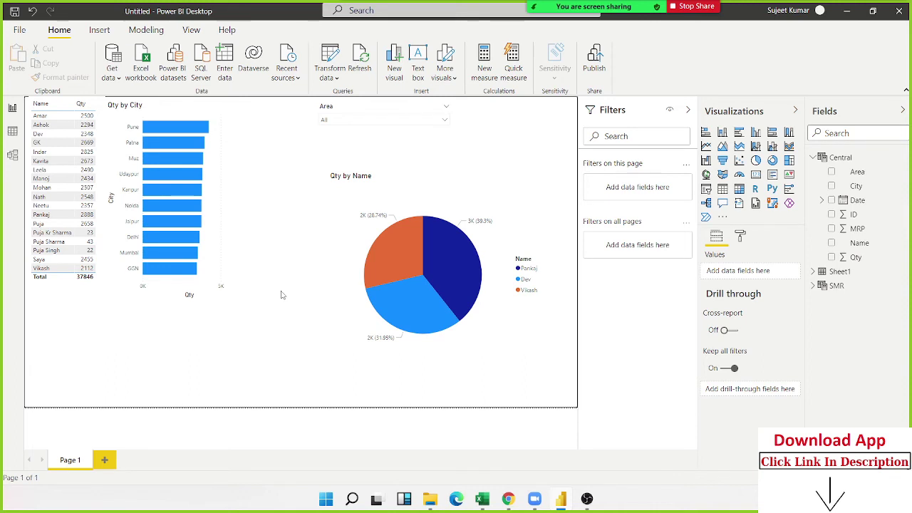
left_click(13, 130)
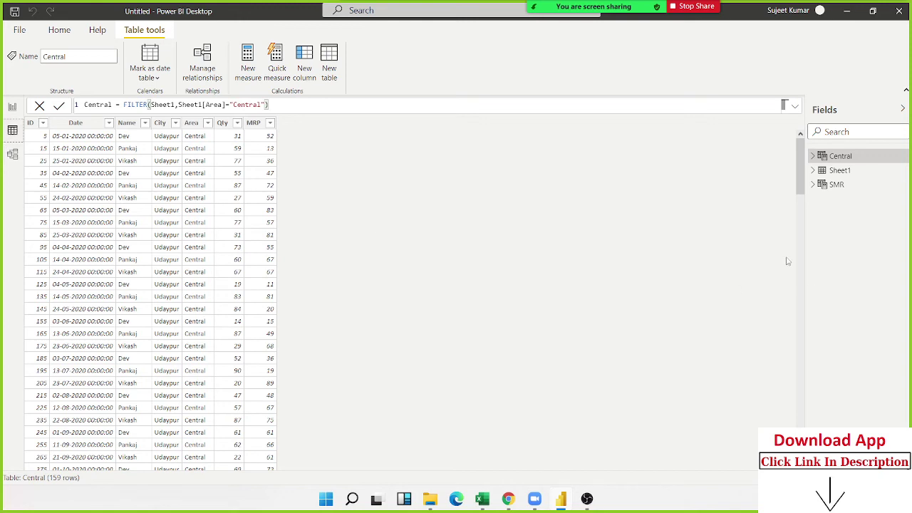
Step: Display the SMR table's grid in Data view, listing its 18 distinct names
left_click(834, 171)
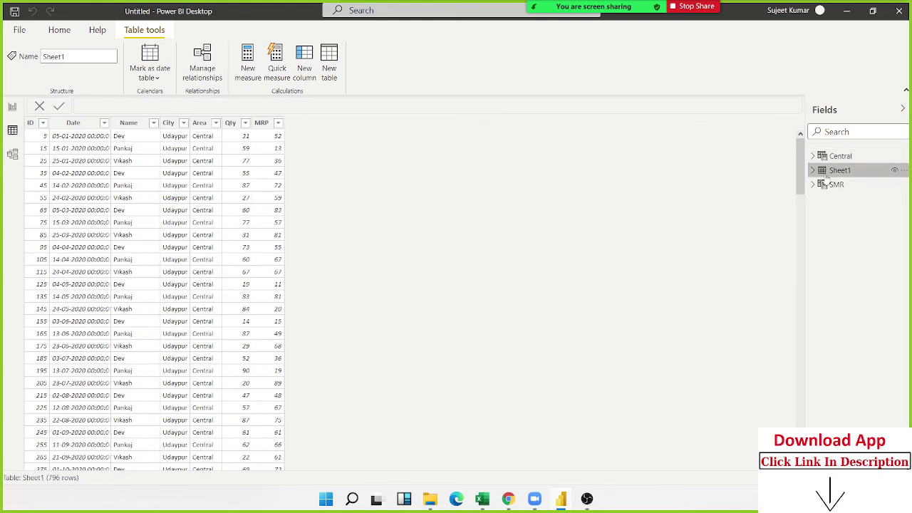
left_click(827, 185)
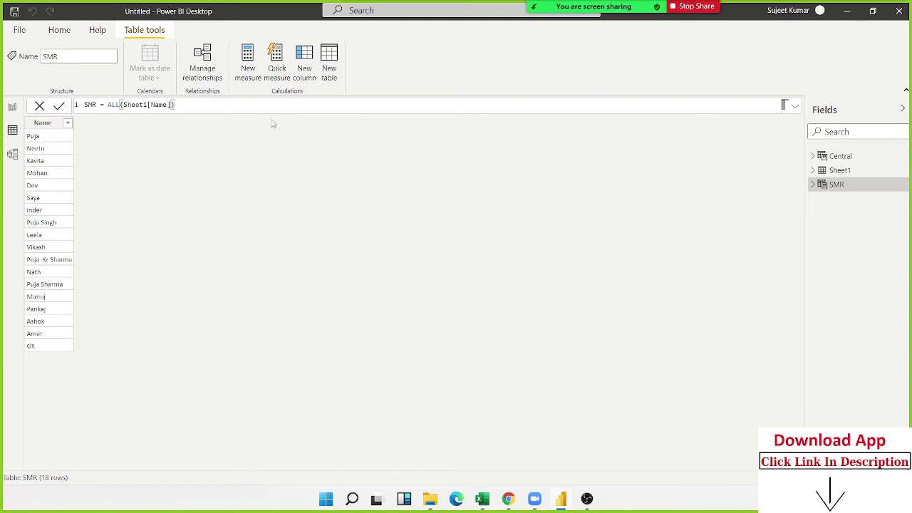
Step: Add a new SMR column named T_Qty, first drafting a SUM over Central[Qty]
left_click(305, 71)
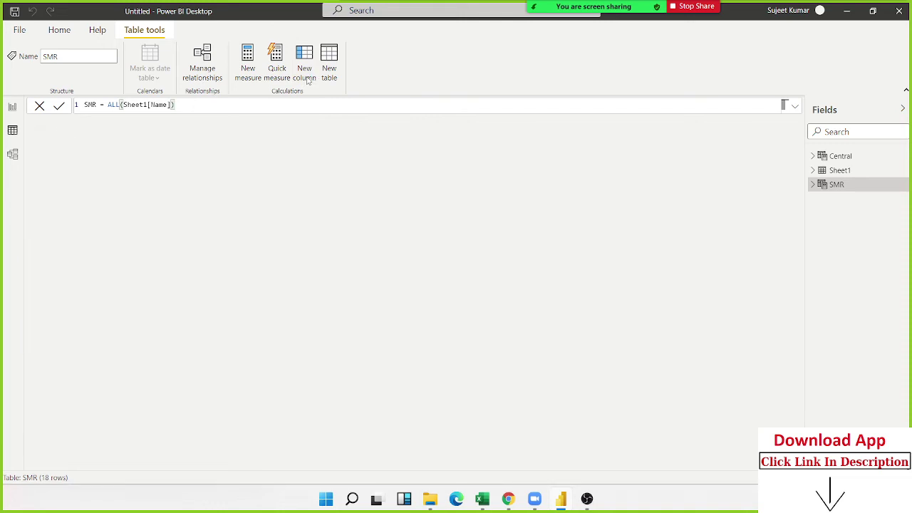
double_click(102, 103)
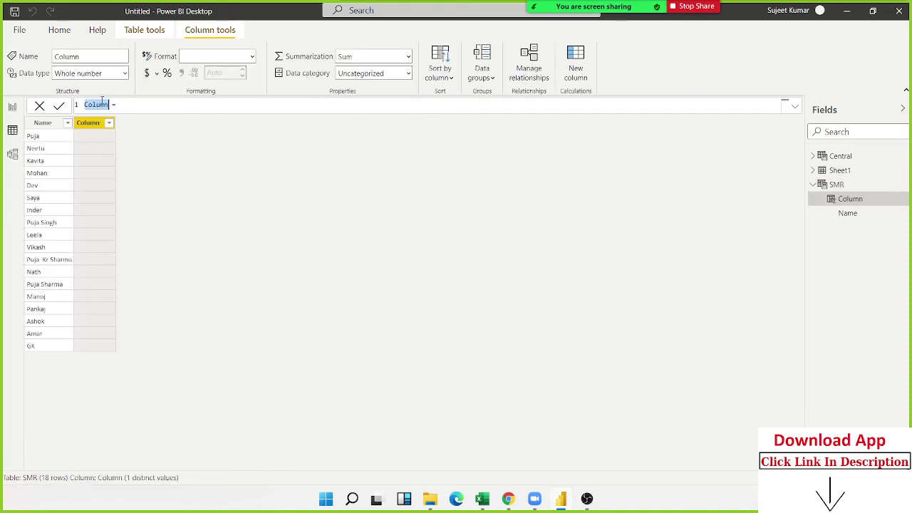
type("T")
type("_Qty")
left_click(114, 105)
type("sum(")
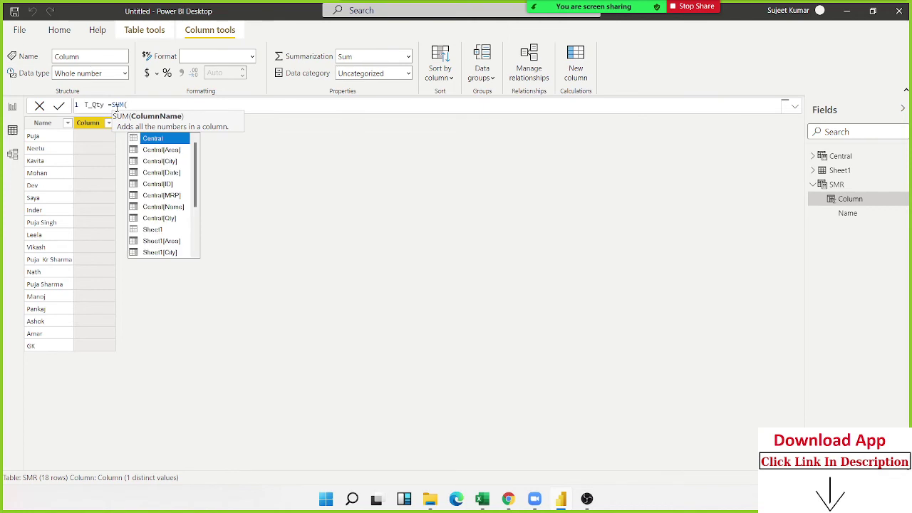
key("Down")
key("Down")
key("Down")
key("Down")
key("Down")
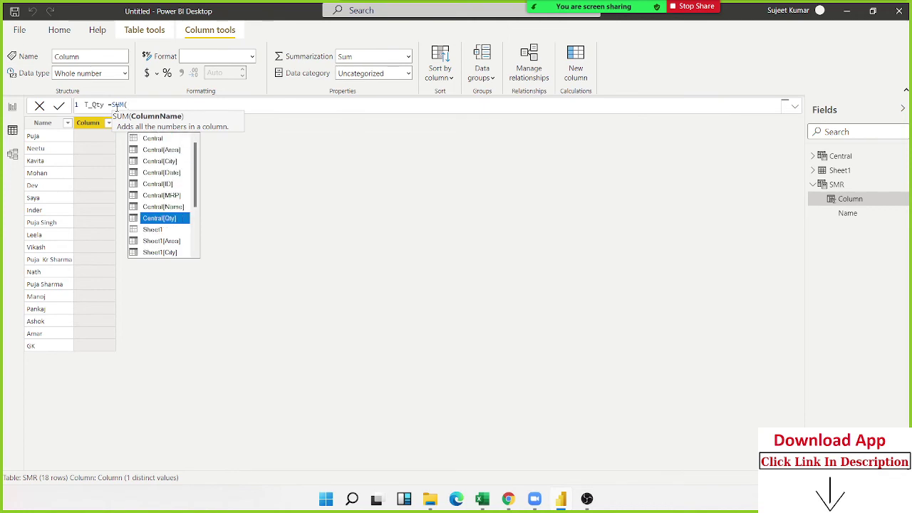
key("Tab")
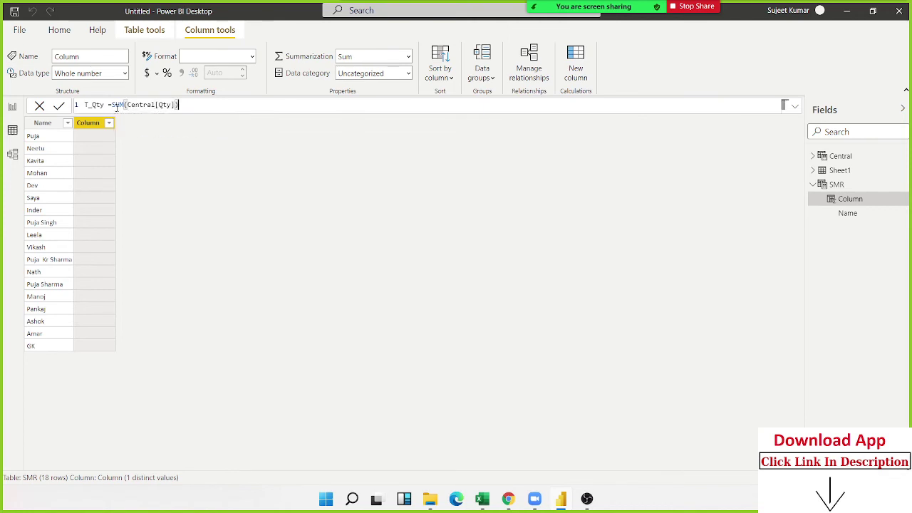
type(")")
Step: Rewrite the formula as SUMX(Sheet1,[Qty total for Qty])
key("BackSpace")
key("BackSpace")
key("BackSpace")
key("BackSpace")
key("BackSpace")
key("BackSpace")
key("BackSpace")
key("BackSpace")
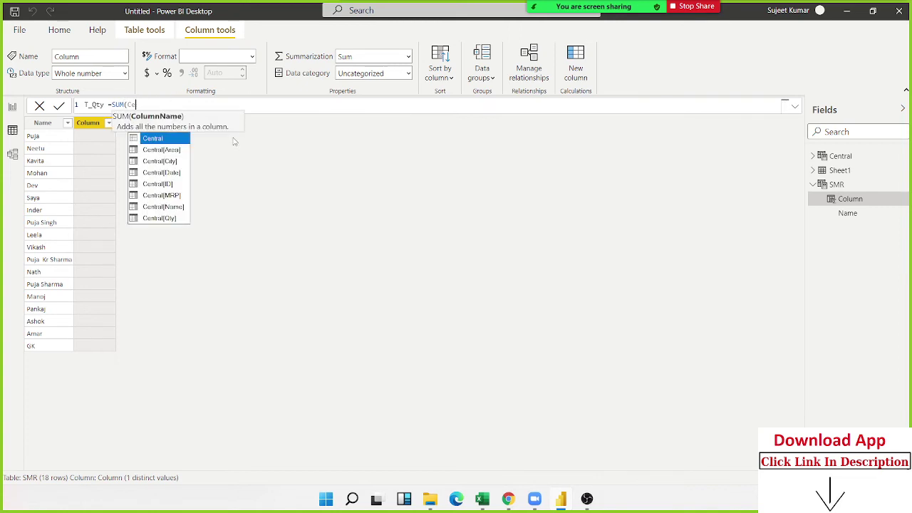
key("BackSpace")
type("X")
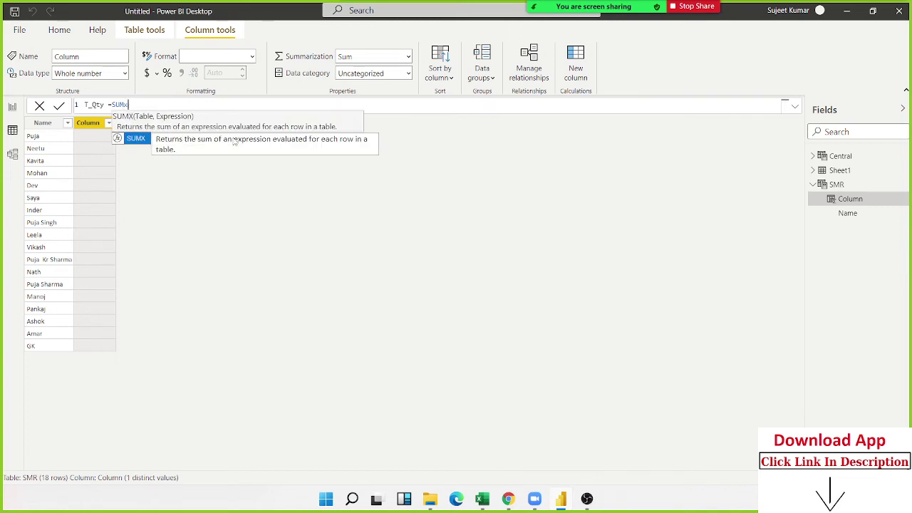
type("(")
key("Down")
key("Down")
key("Down")
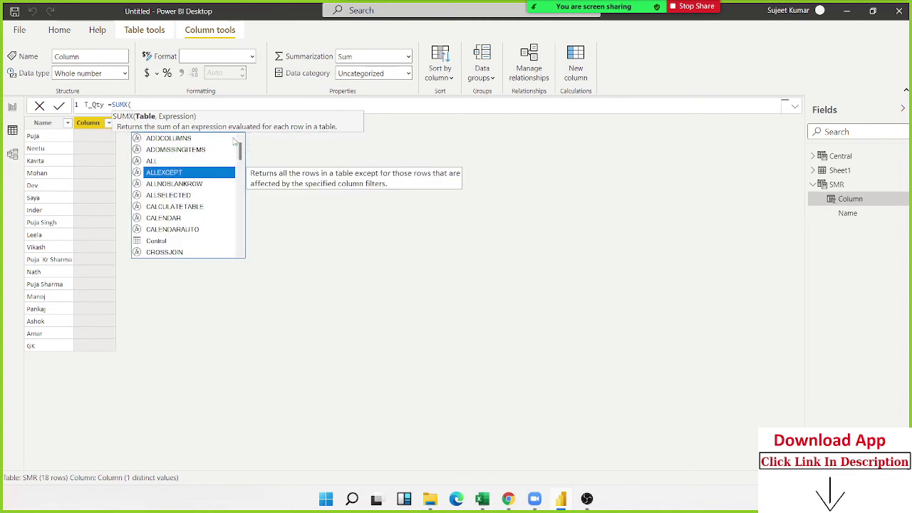
type("Sh")
key("Tab")
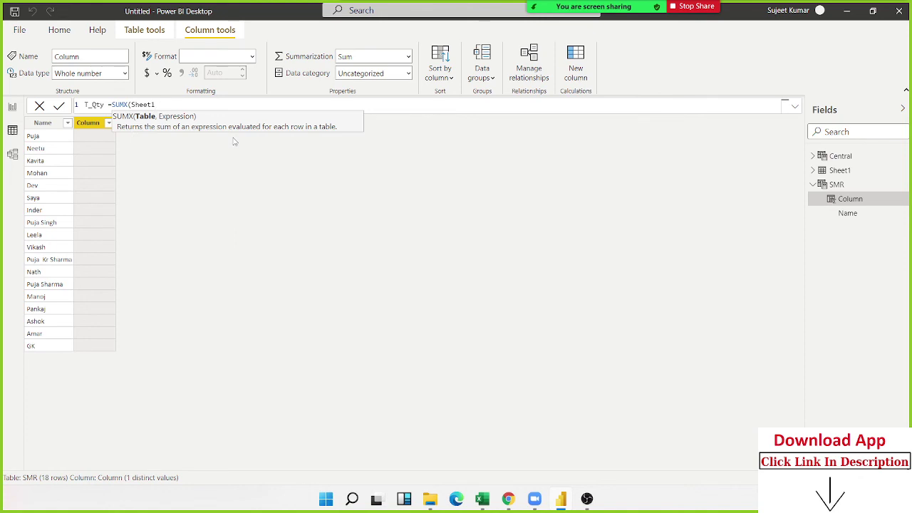
type(",")
type("qt")
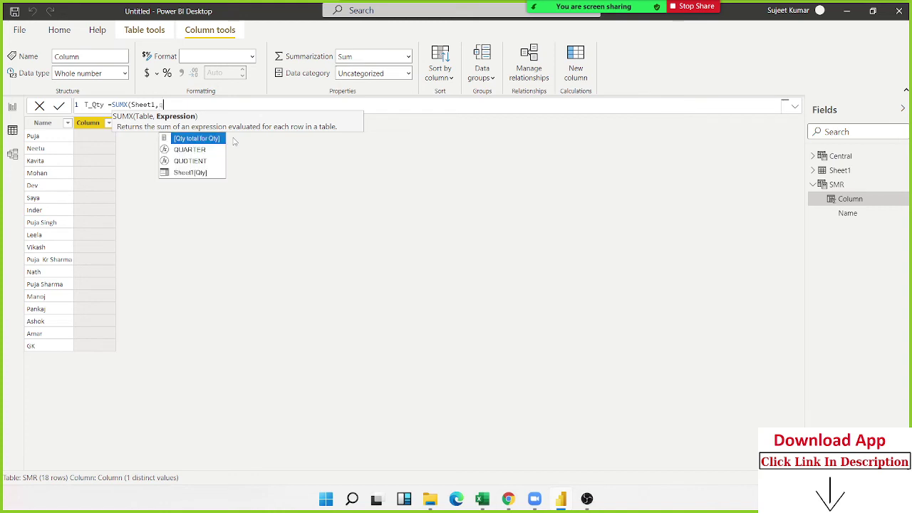
key("Tab")
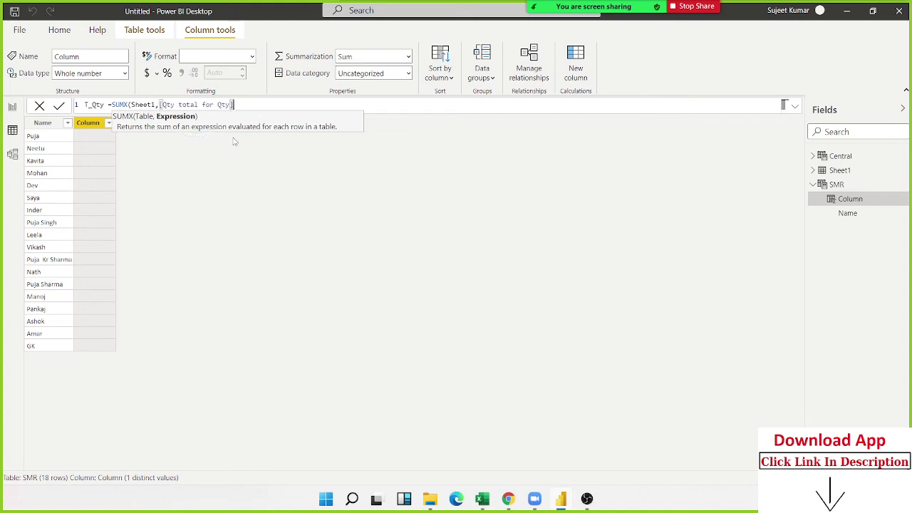
type(")")
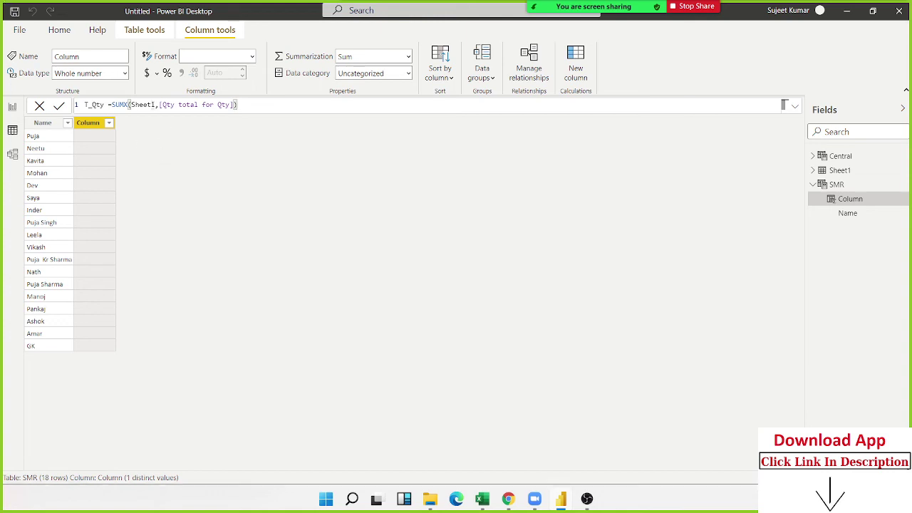
Step: Replace Sheet1 inside SUMX with FILTER(Sheet1, Sheet1[Name]…) as the iterated table
double_click(153, 106)
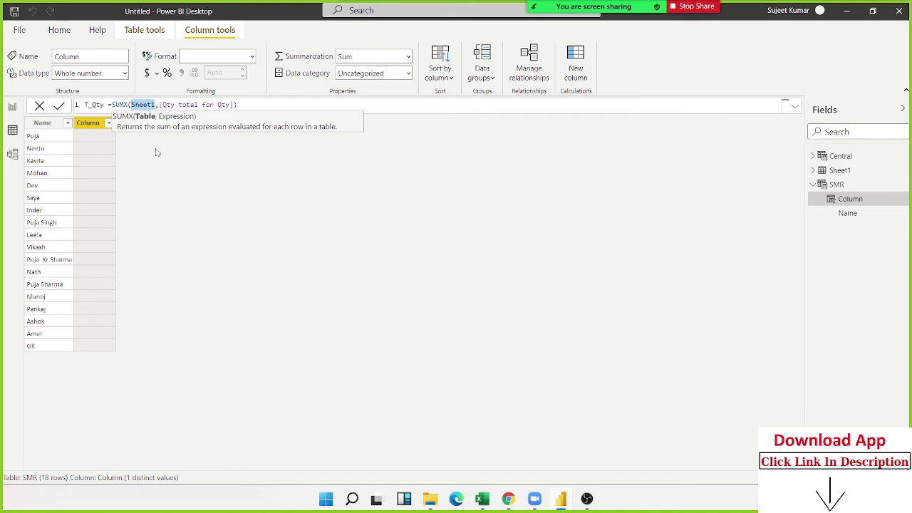
type("fin")
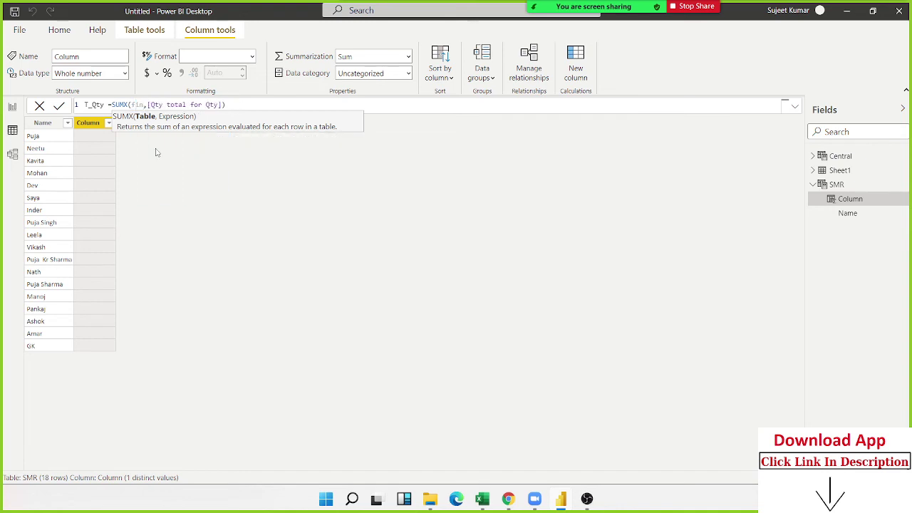
key("BackSpace")
key("BackSpace")
type("i")
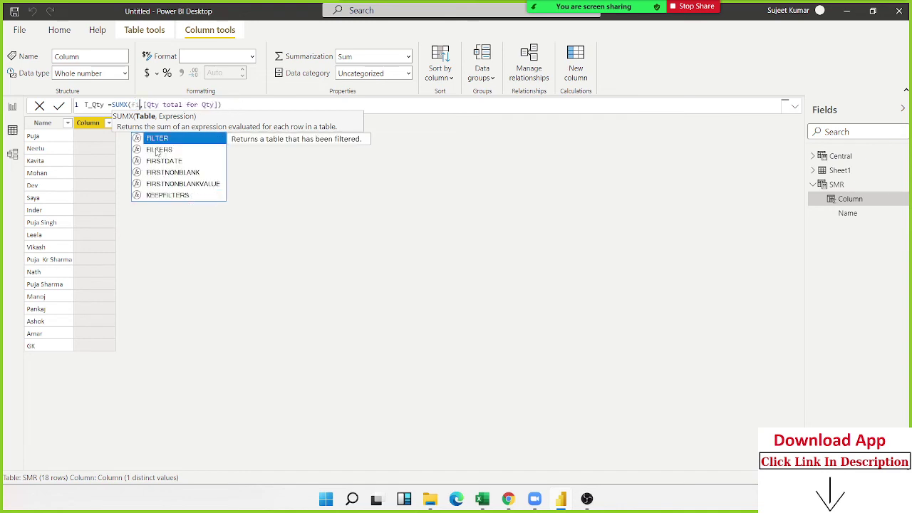
type("l")
key("BackSpace")
key("BackSpace")
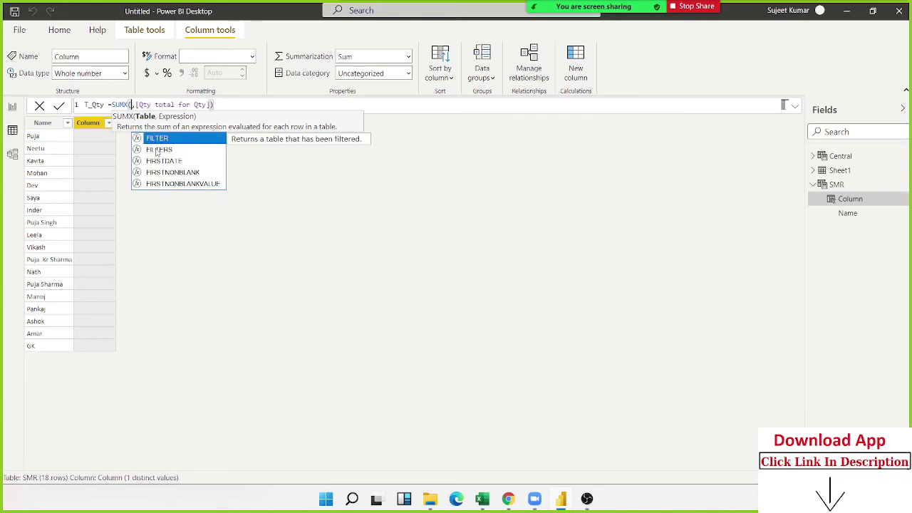
key("BackSpace")
type("f")
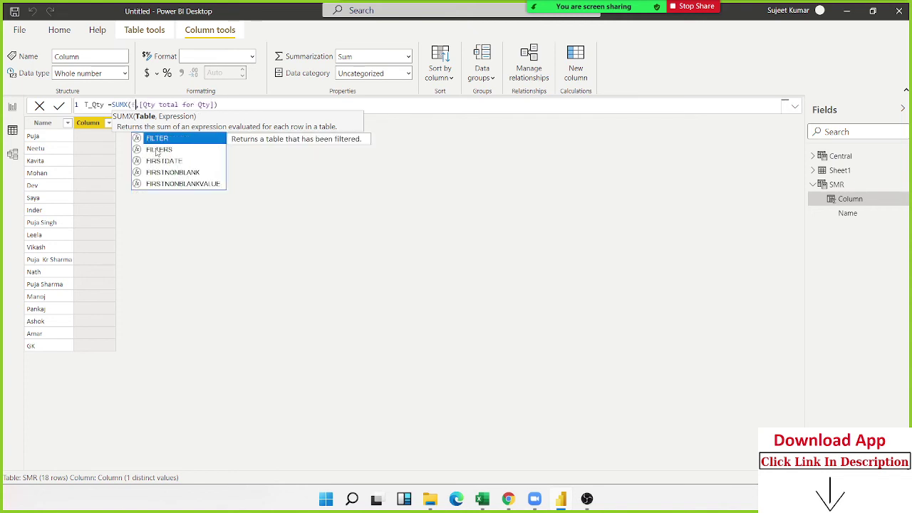
type("il")
key("BackSpace")
key("BackSpace")
key("Tab")
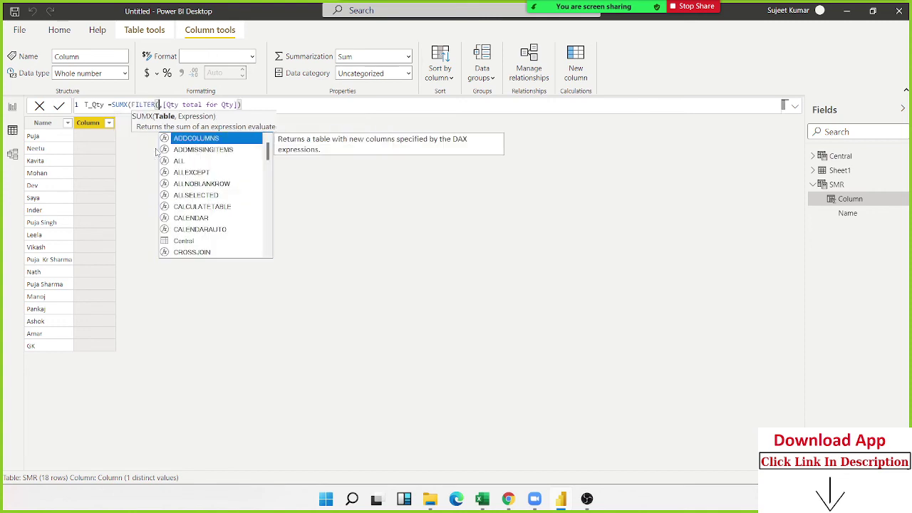
type("she")
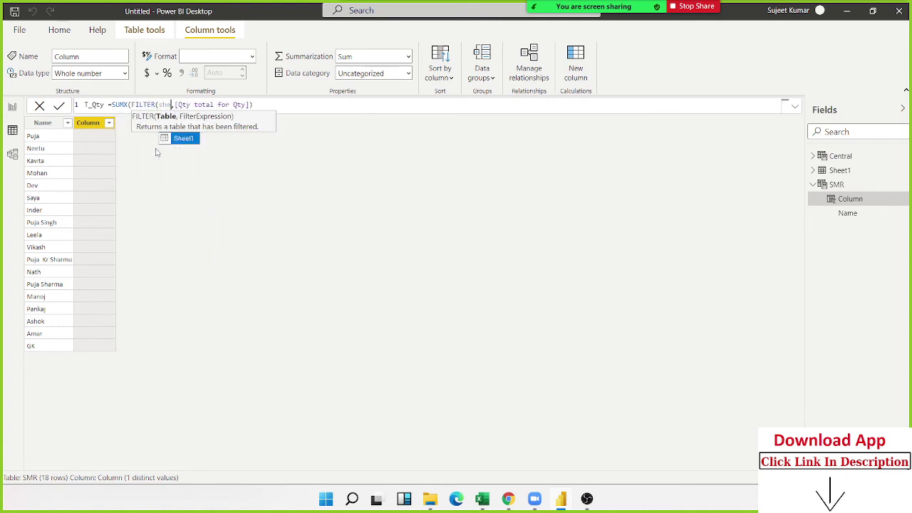
type("et")
key("Tab")
type(",")
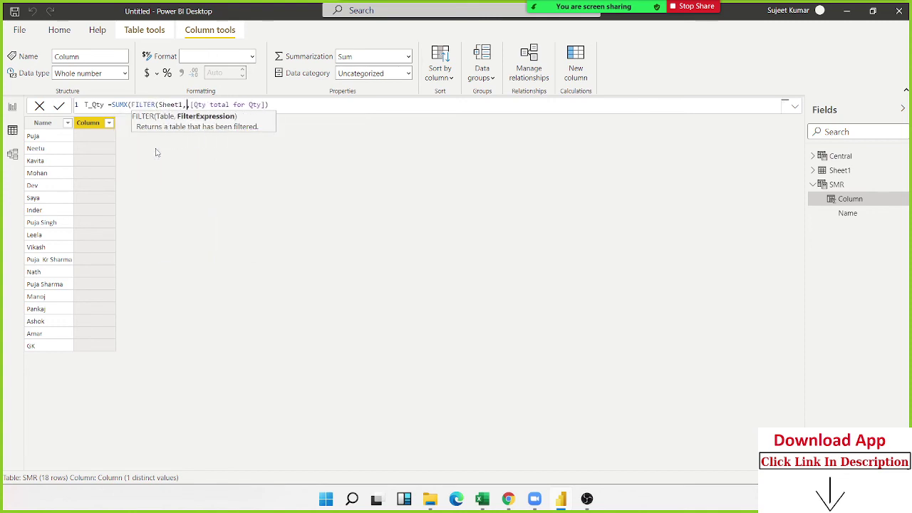
type("na")
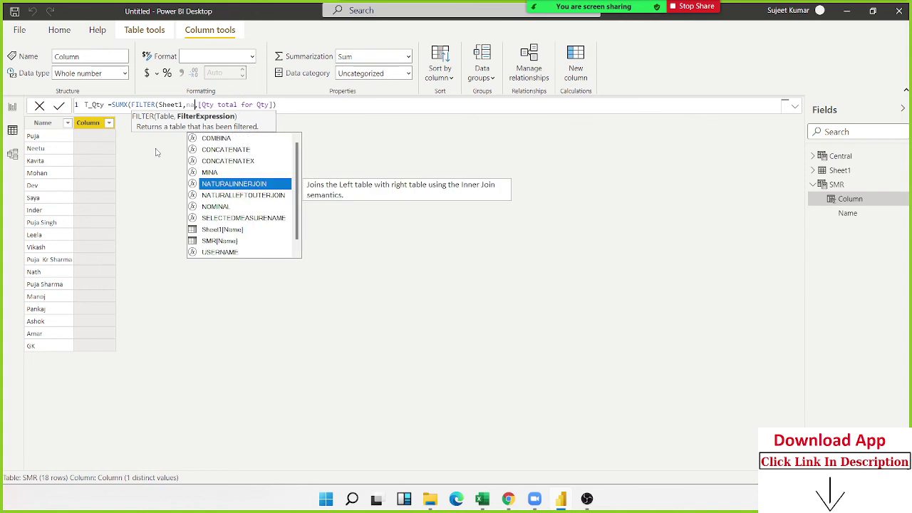
key("Down")
key("Down")
key("Down")
key("Down")
key("Tab")
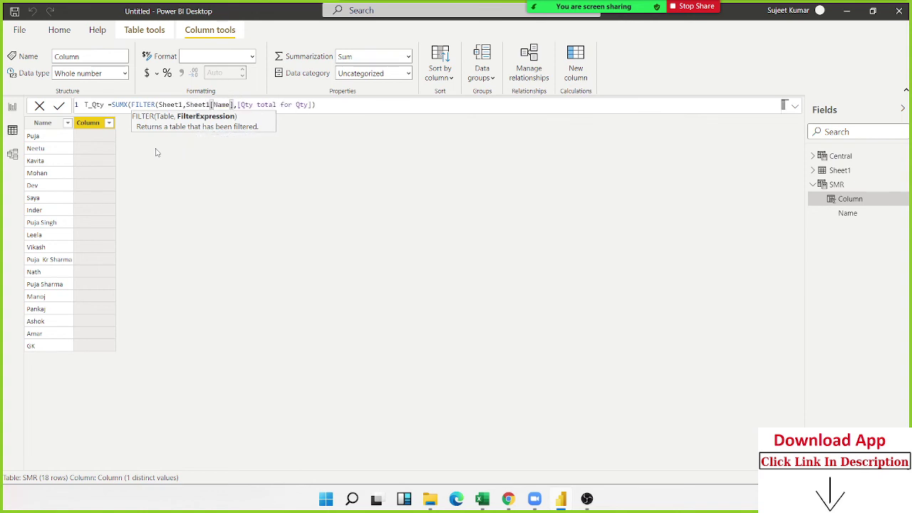
Step: Complete the filter condition Sheet1[Name]=SMR[Name] and commit the T_Qty column
type("=na")
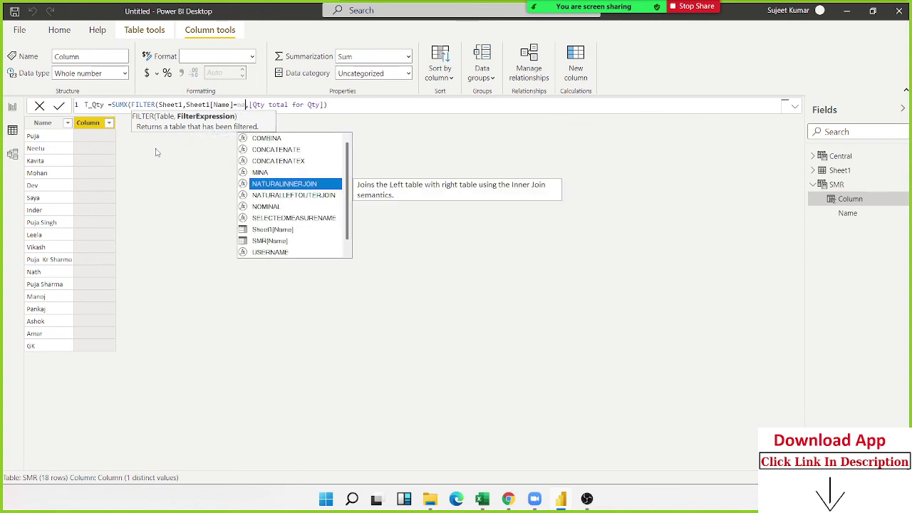
key("Down")
key("Down")
key("Down")
key("Down")
key("Down")
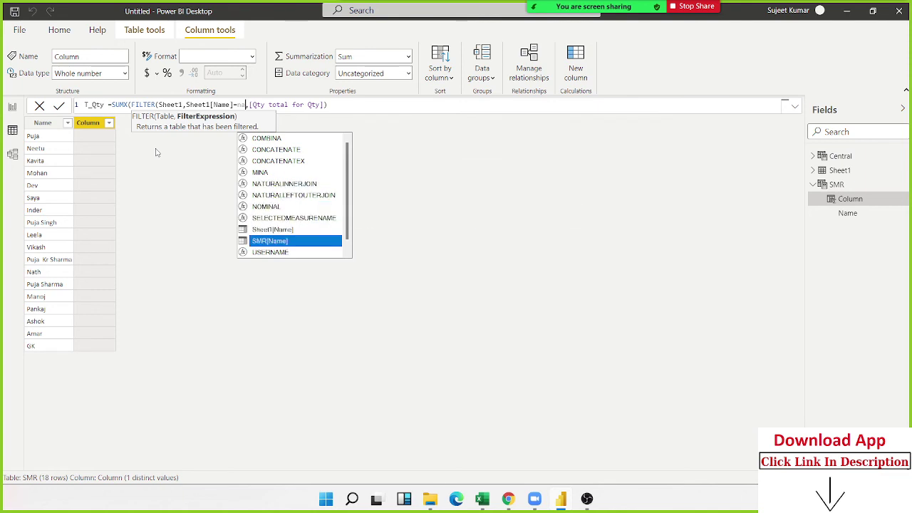
key("Escape")
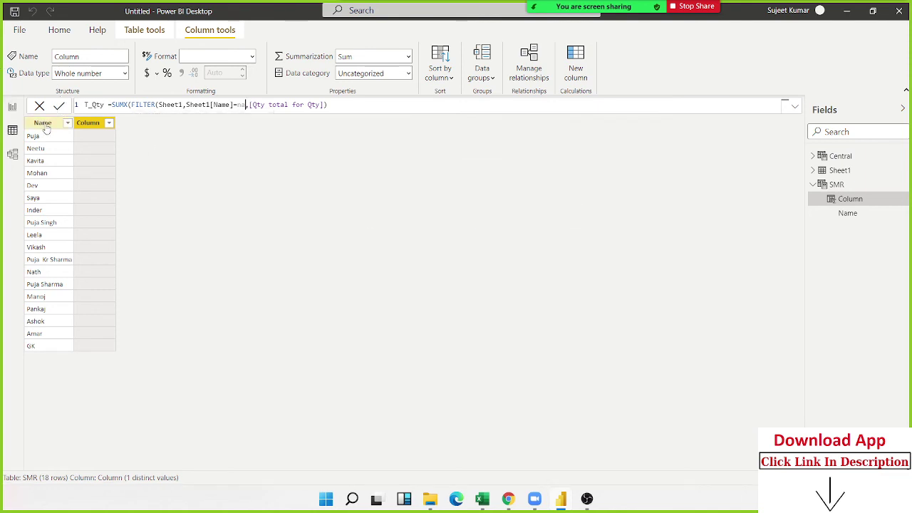
key("BackSpace")
type("n")
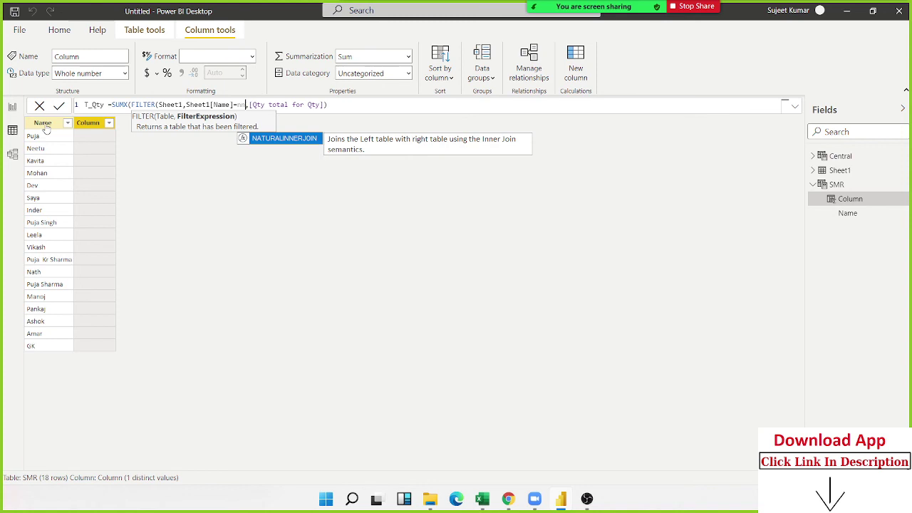
key("BackSpace")
type("am")
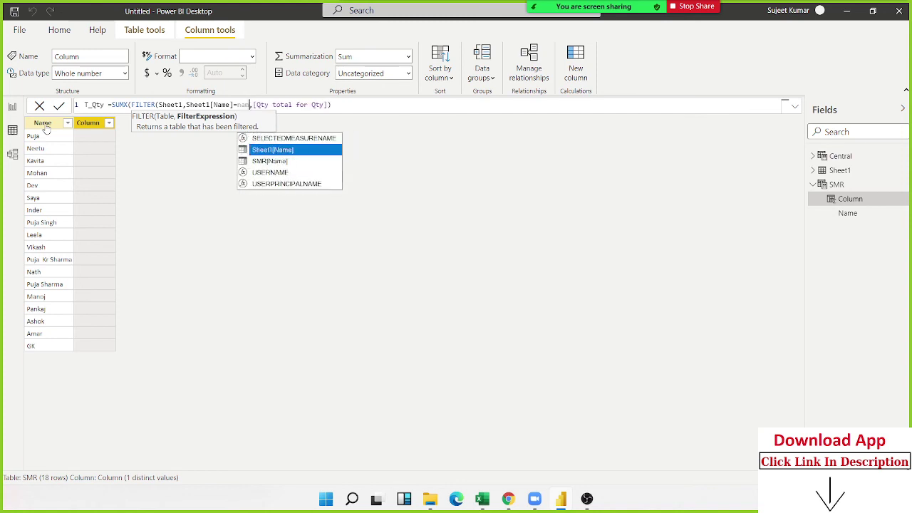
key("Down")
key("Tab")
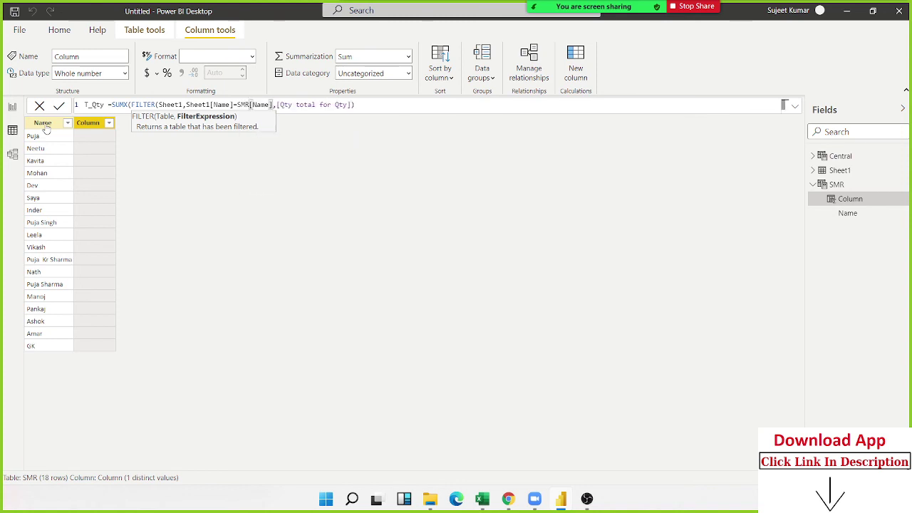
type(")")
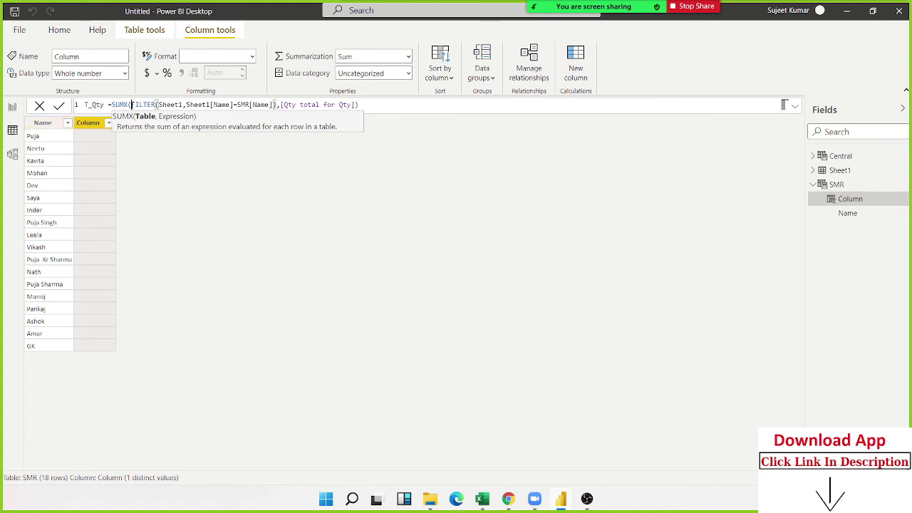
left_click_drag(129, 105, 278, 104)
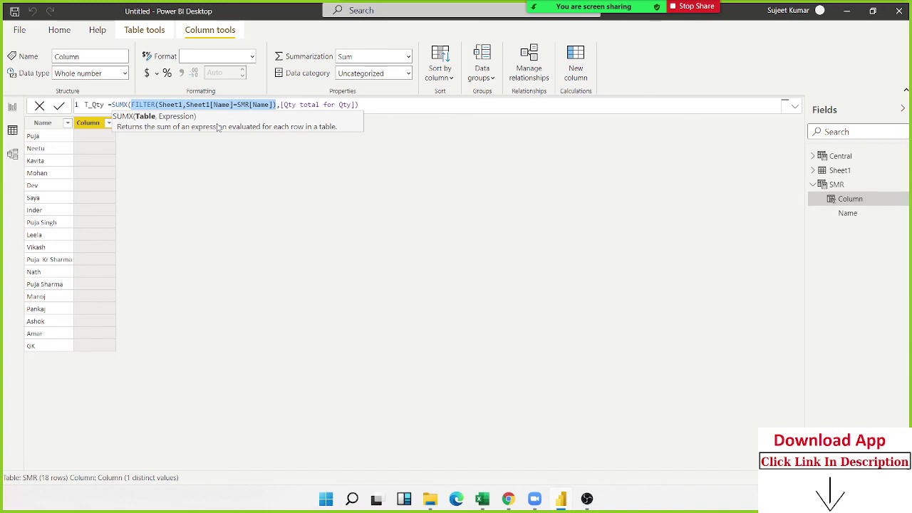
key("Return")
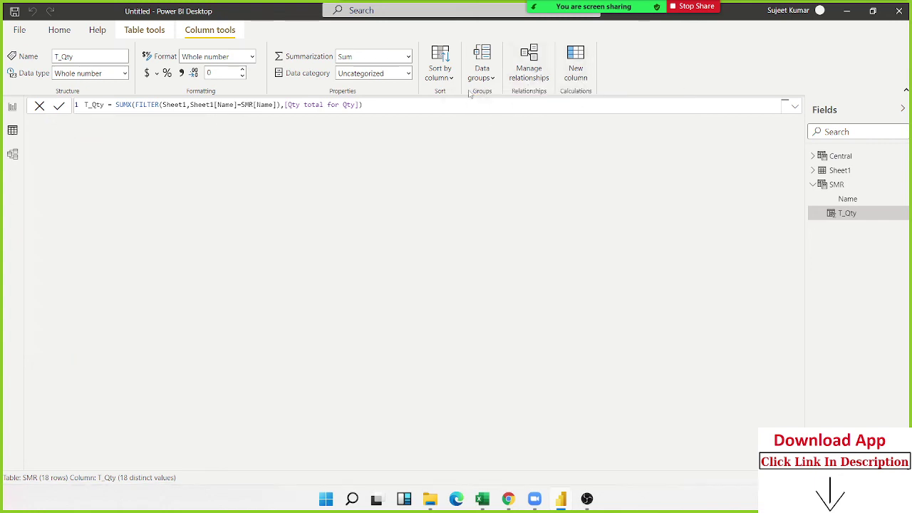
Step: Name the new column INc with formula IF(SMR[T_Qty]<=2000,3000,5000)
left_click(104, 104)
double_click(104, 104)
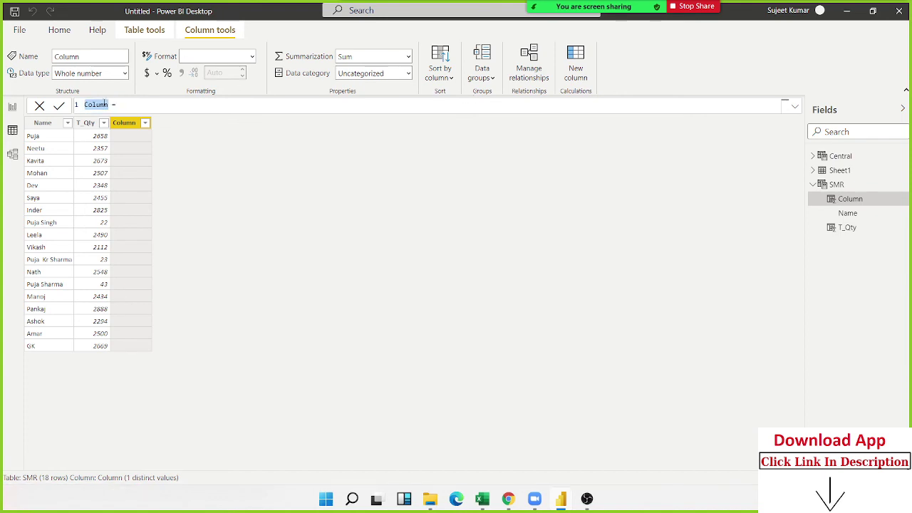
type("INc")
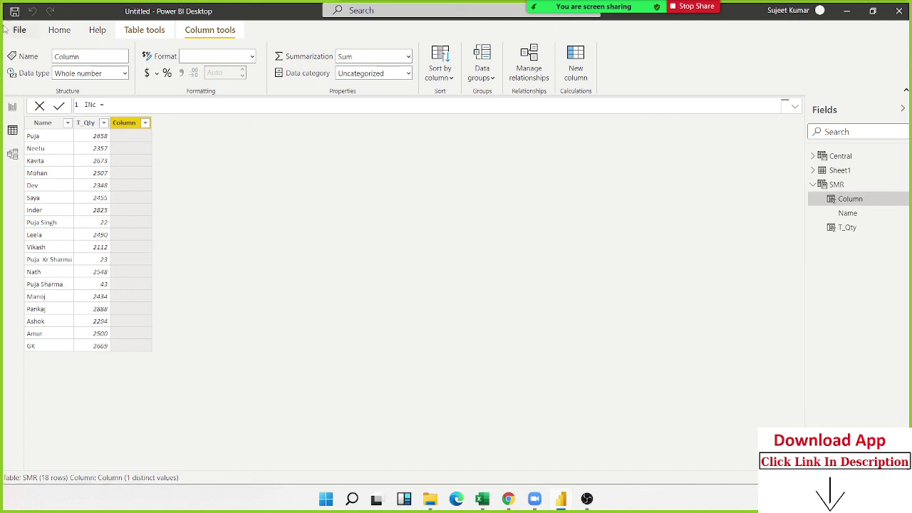
type("I")
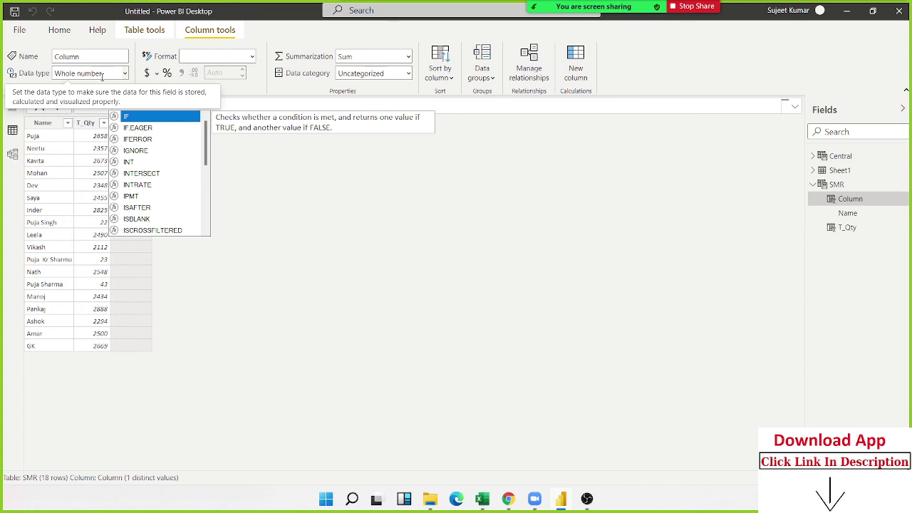
key("Tab")
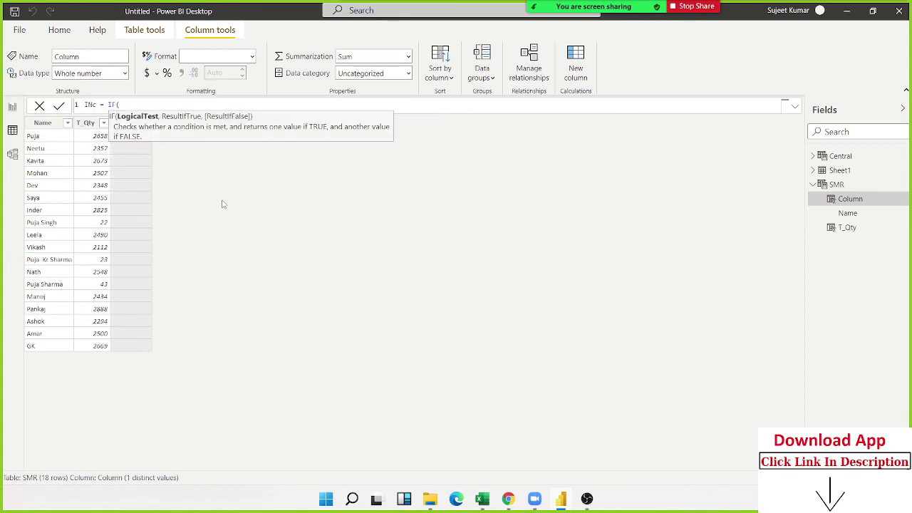
type("qty")
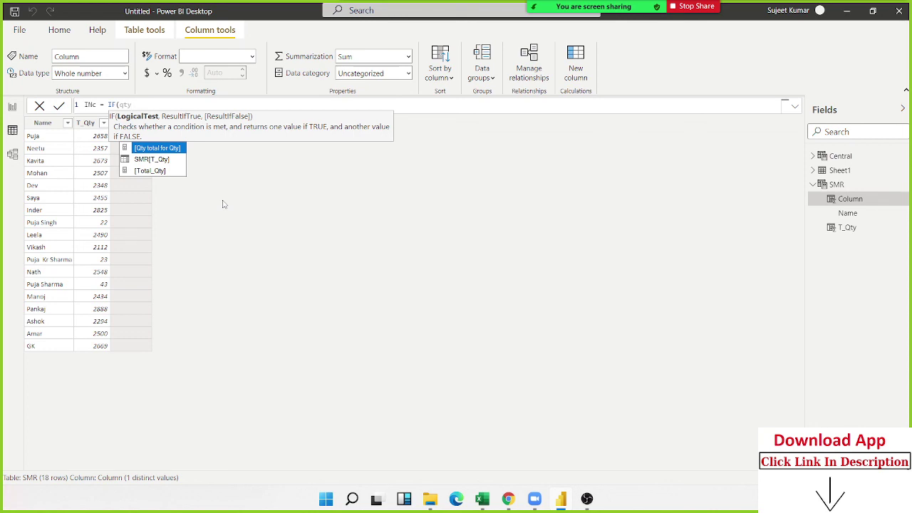
key("Down")
key("Down")
key("Up")
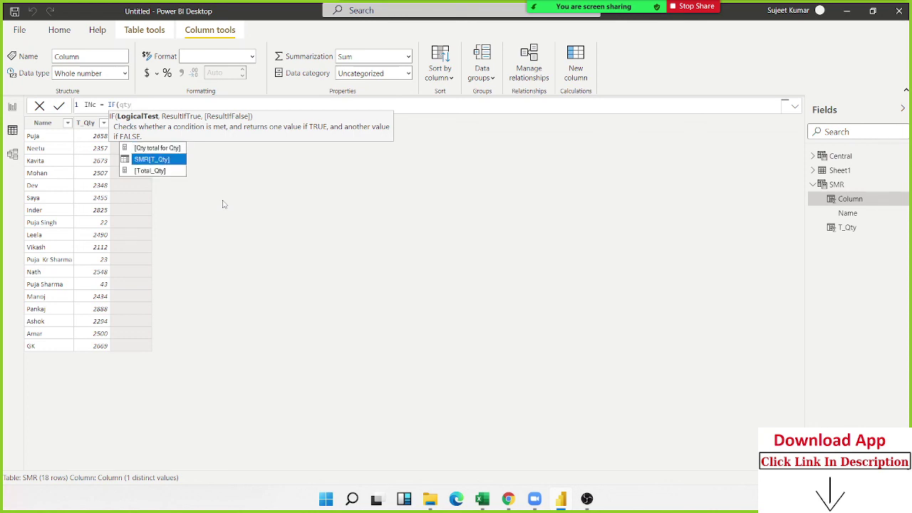
key("Tab")
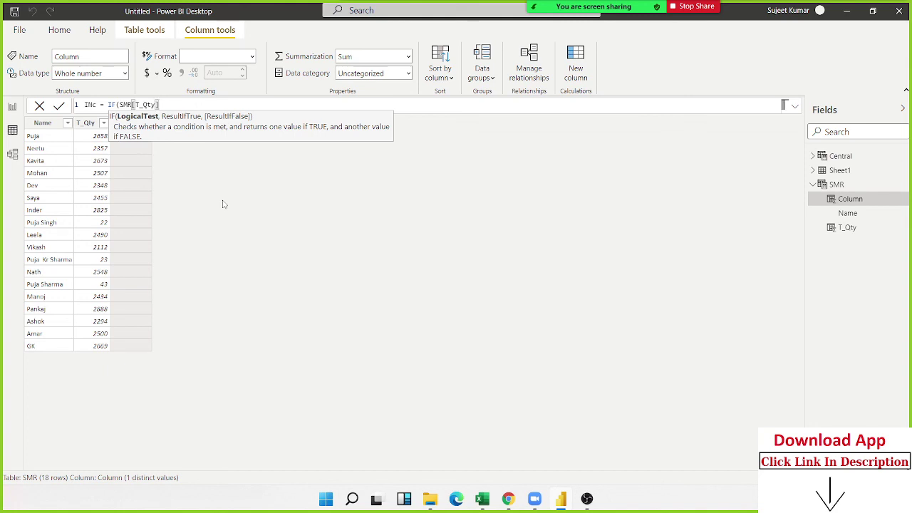
type("<")
type("=2000")
type(",3000")
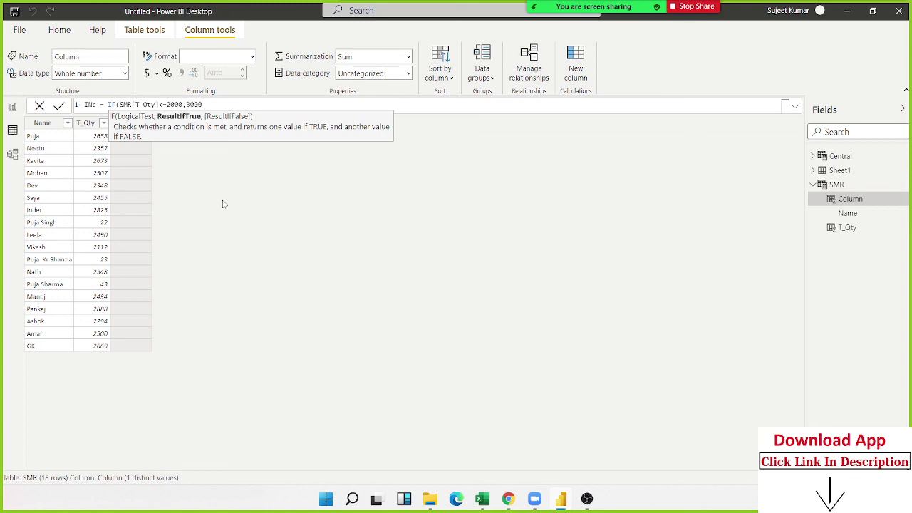
type(",50000")
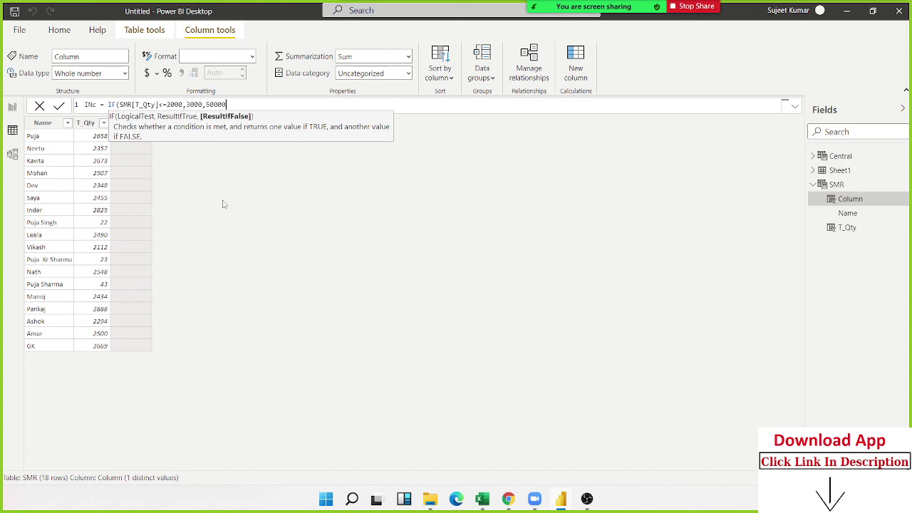
key("BackSpace")
key("Return")
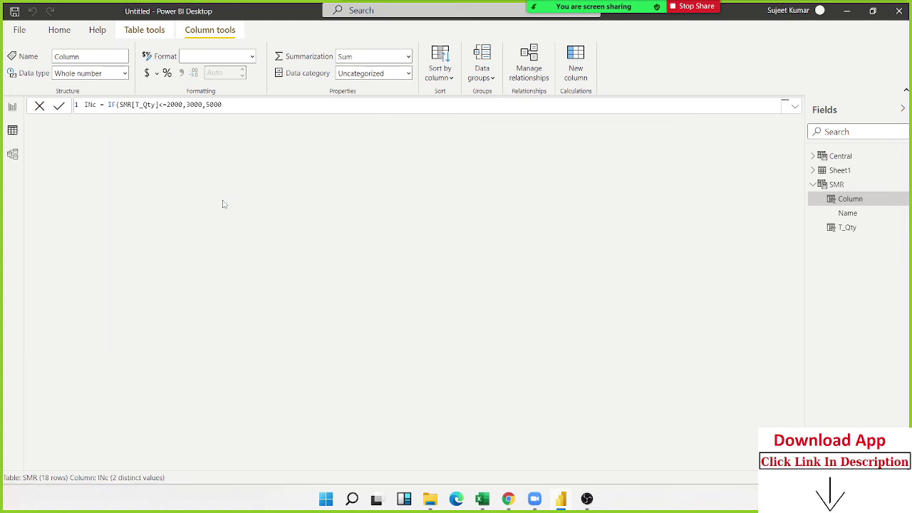